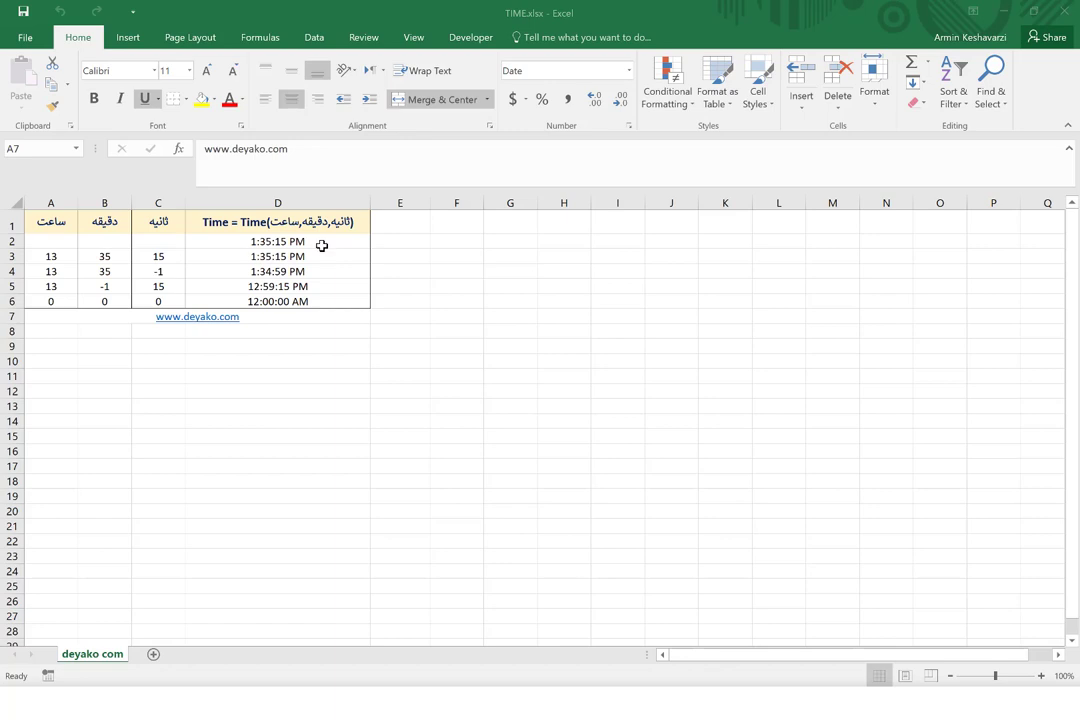
Step: Inspect D2's TIME formula and its hour, minute and second arguments, leaving it unchanged
left_click(322, 245)
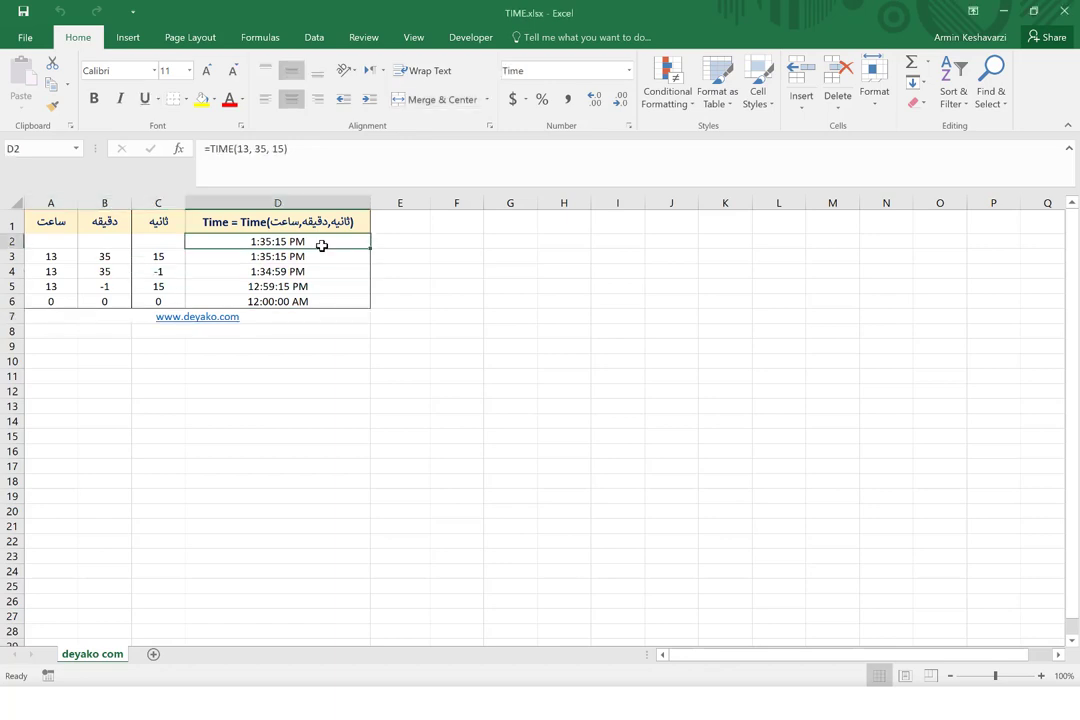
left_click(238, 148)
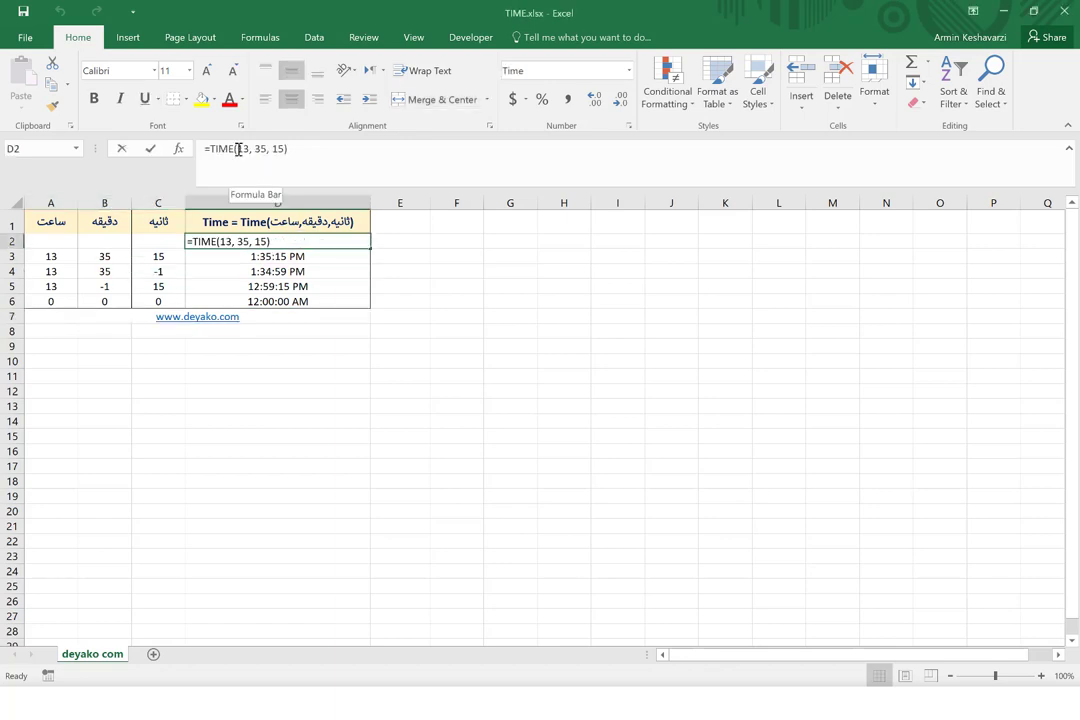
left_click(242, 148)
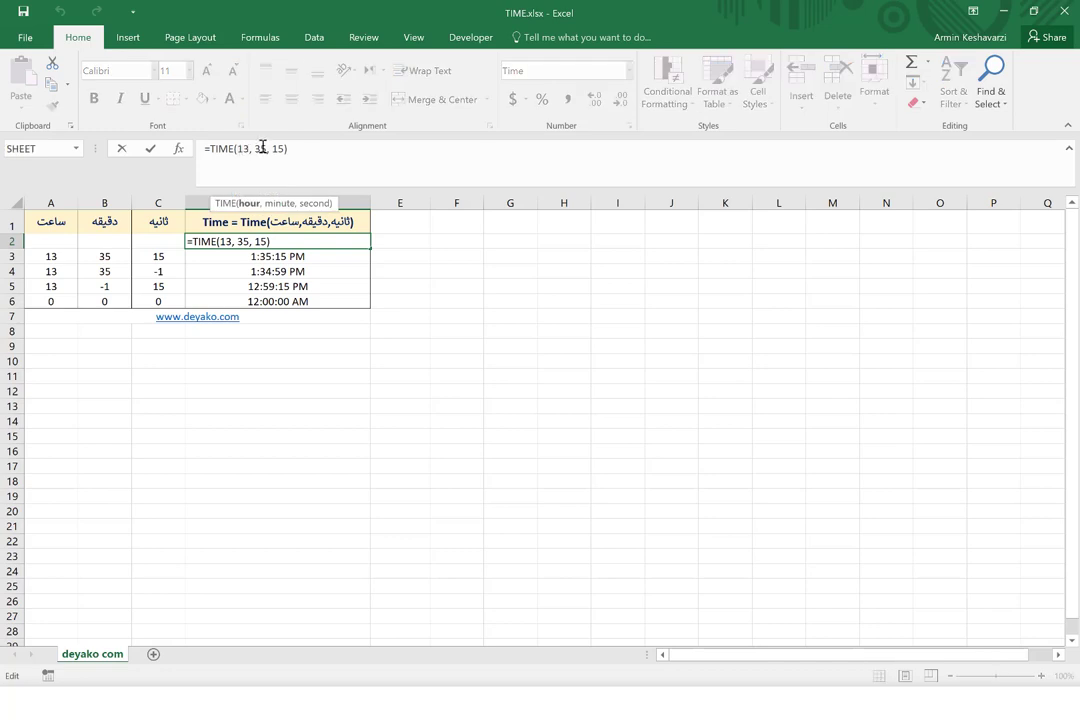
left_click(285, 149)
key("Return")
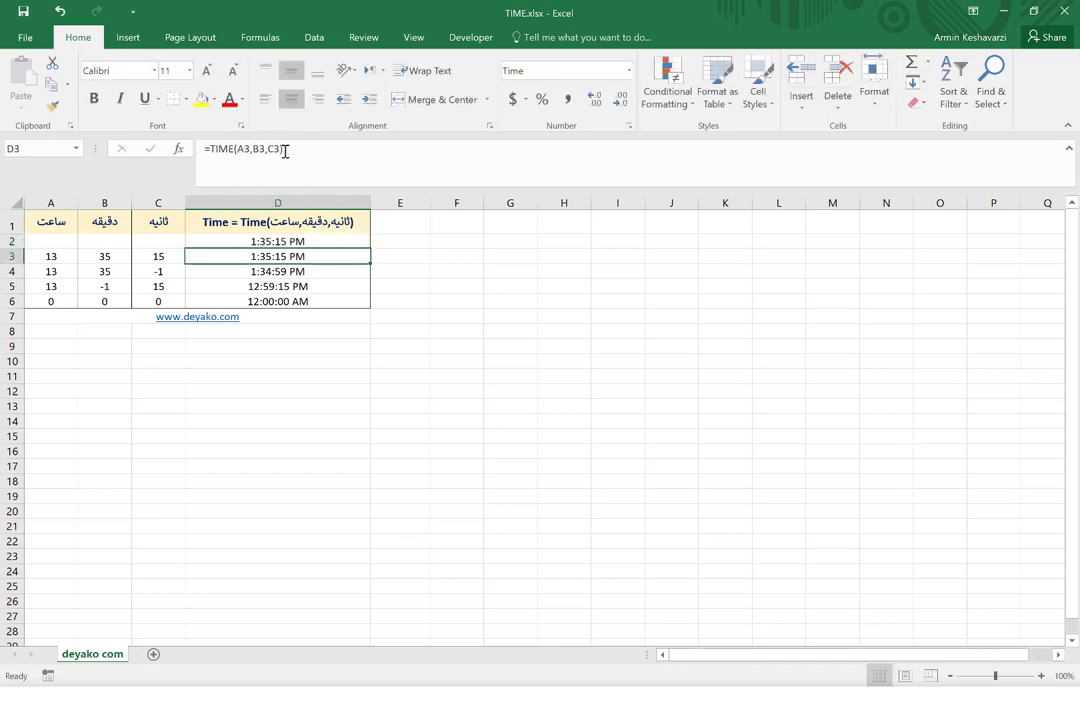
left_click(306, 241)
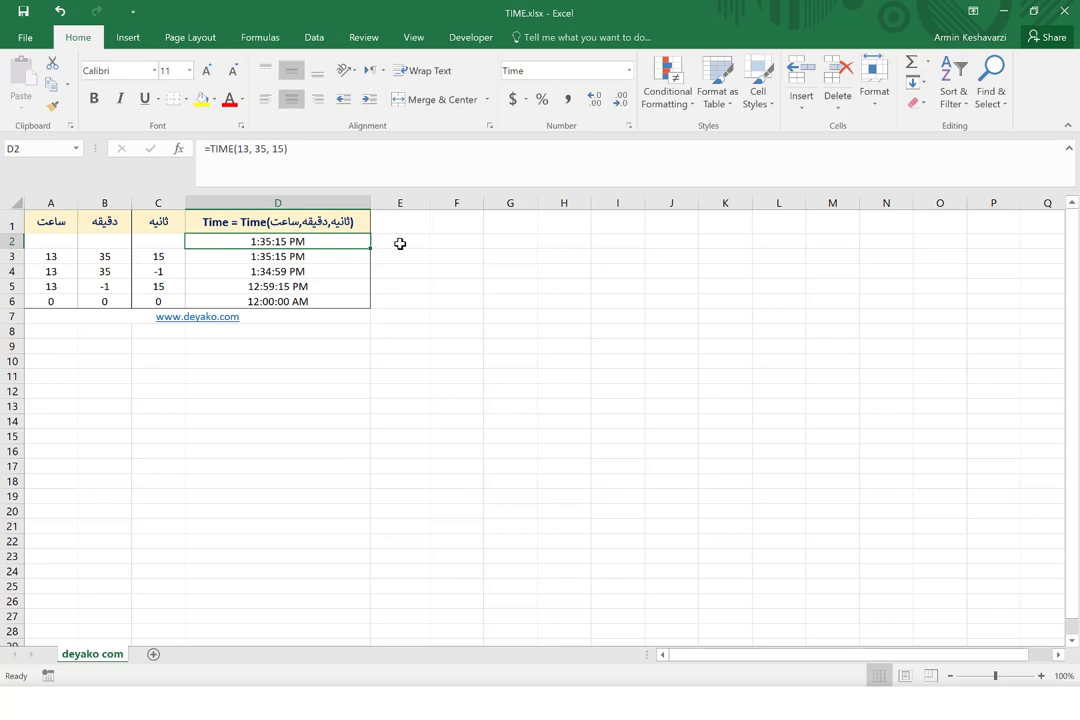
Step: Enter 13:35:15 in E2 and format it as Time so it shows 1:35:15 PM like D2
left_click(400, 243)
type("1")
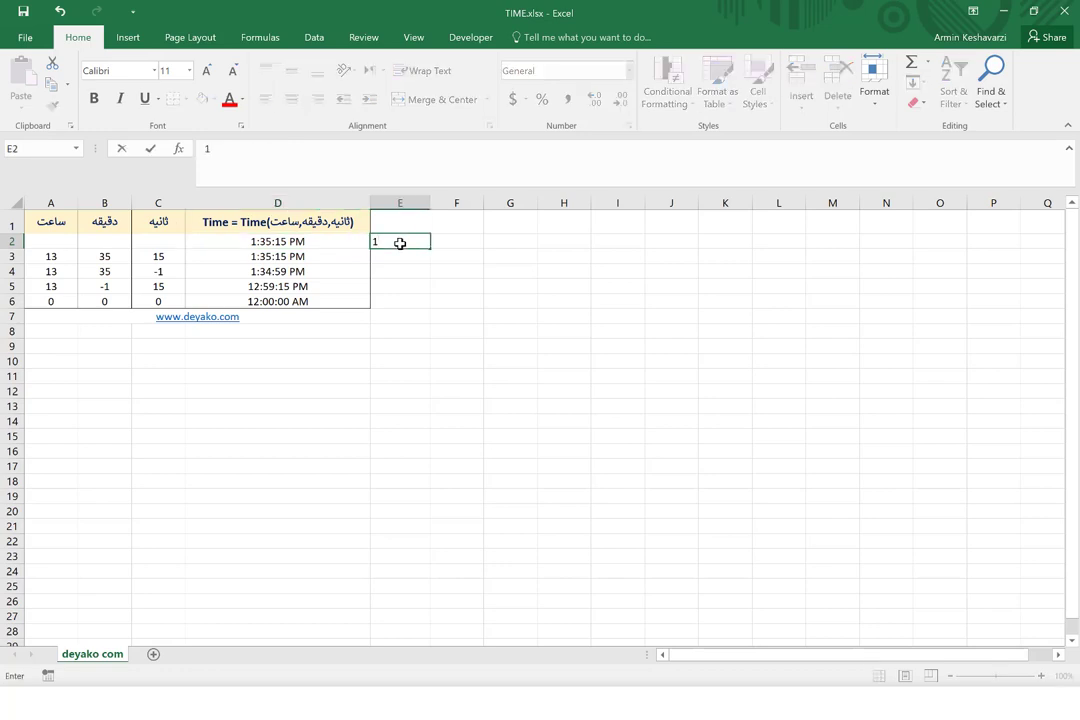
type("3:")
type("3")
type("5:15")
key("Return")
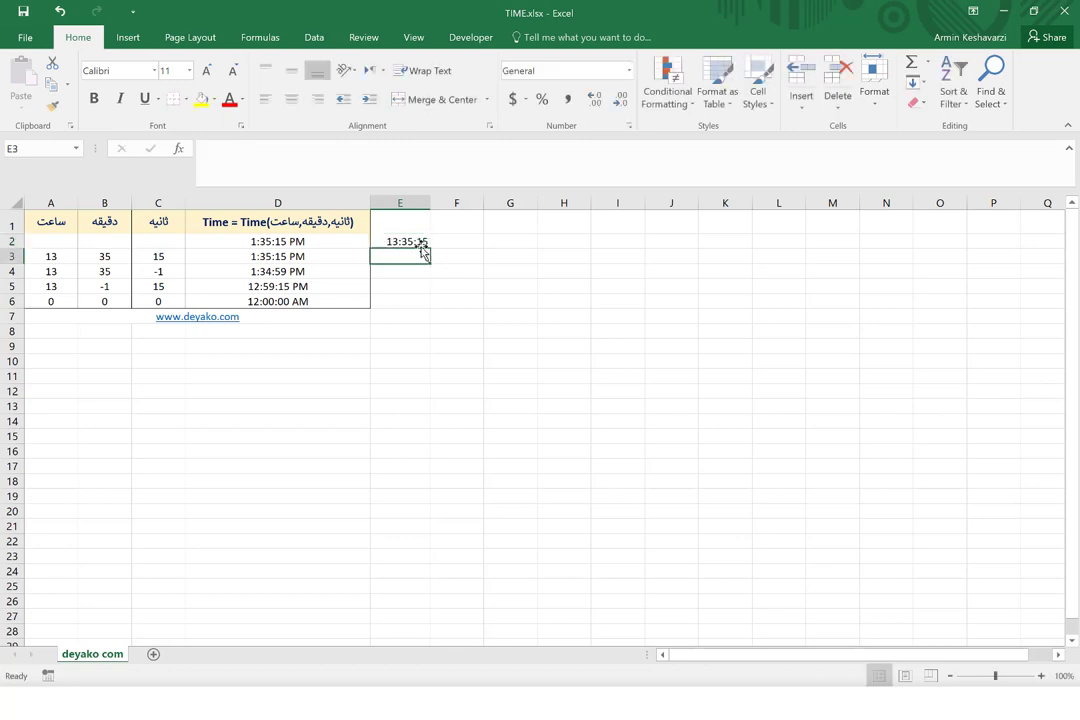
left_click(414, 242)
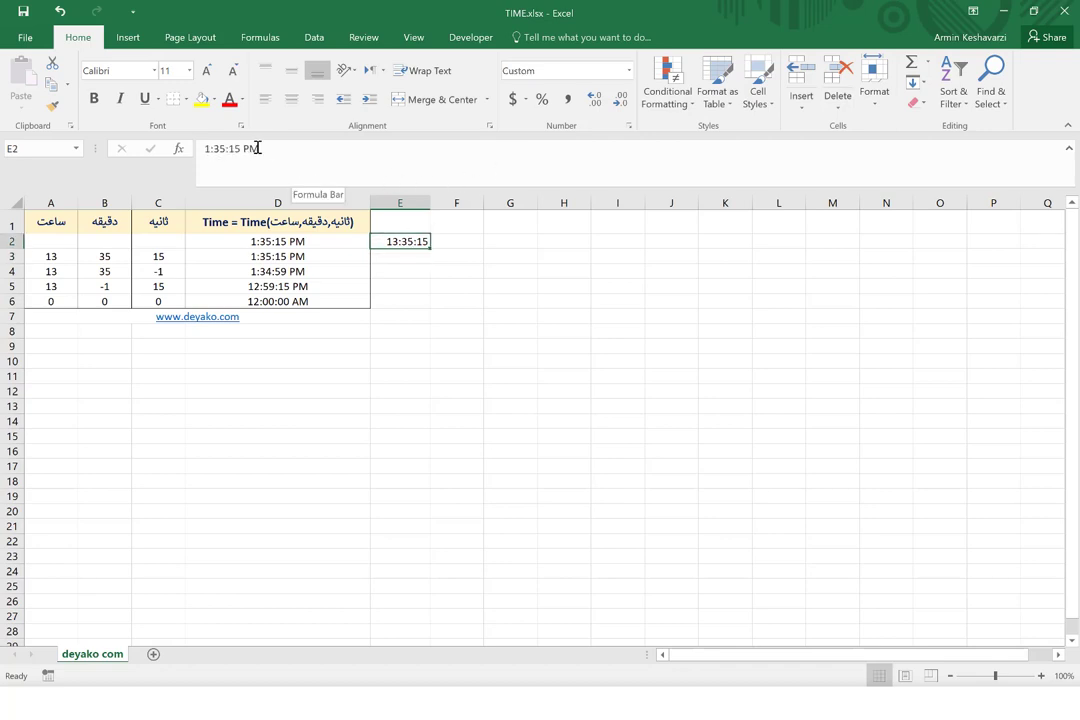
left_click(630, 71)
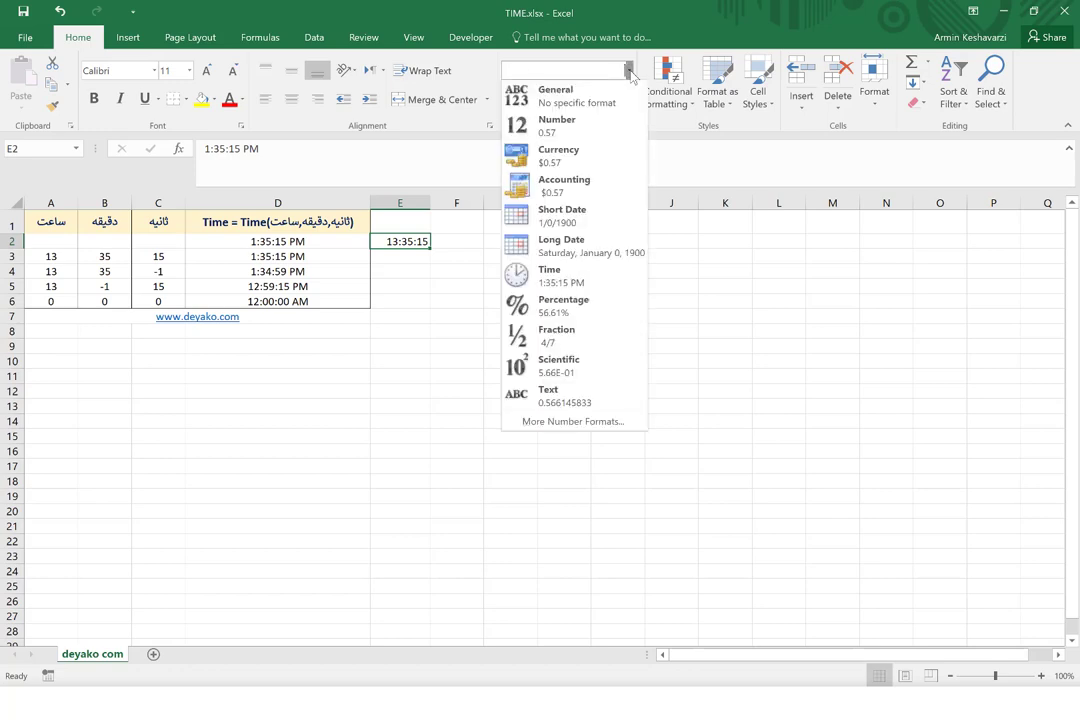
left_click(600, 278)
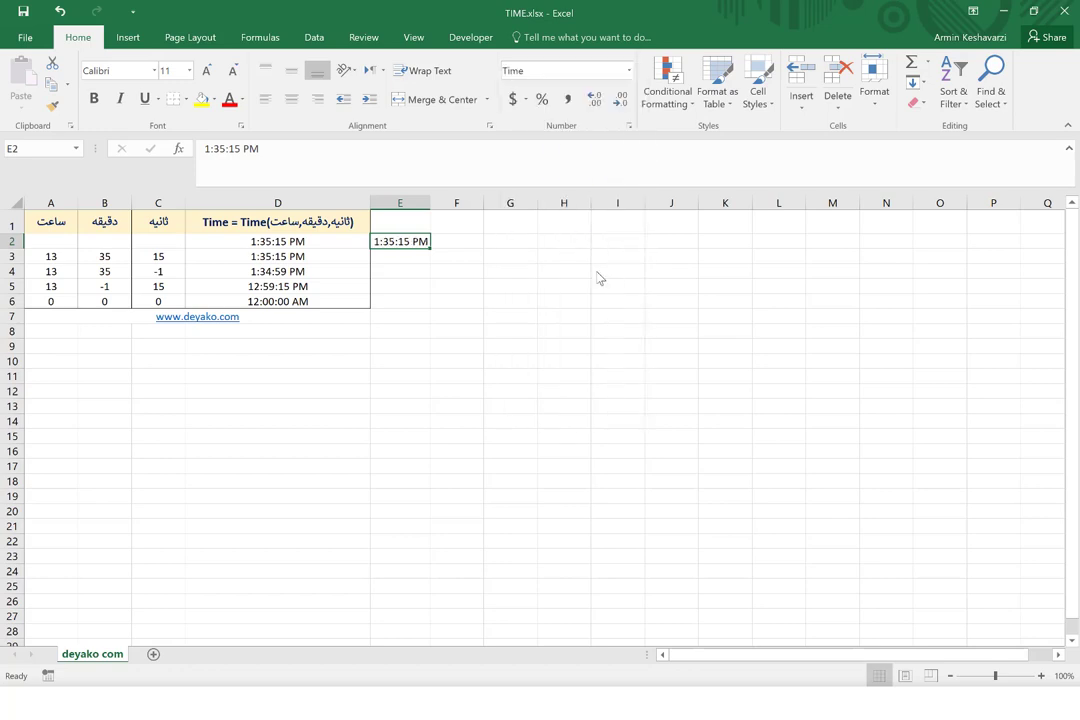
left_click(350, 243)
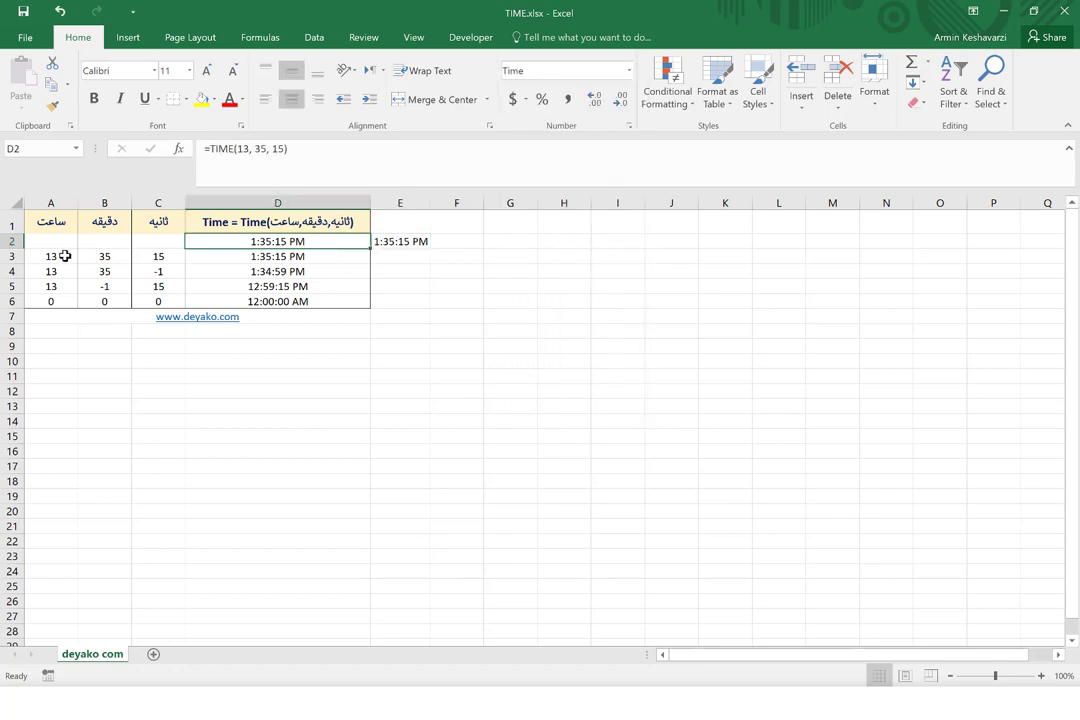
left_click_drag(62, 256, 152, 259)
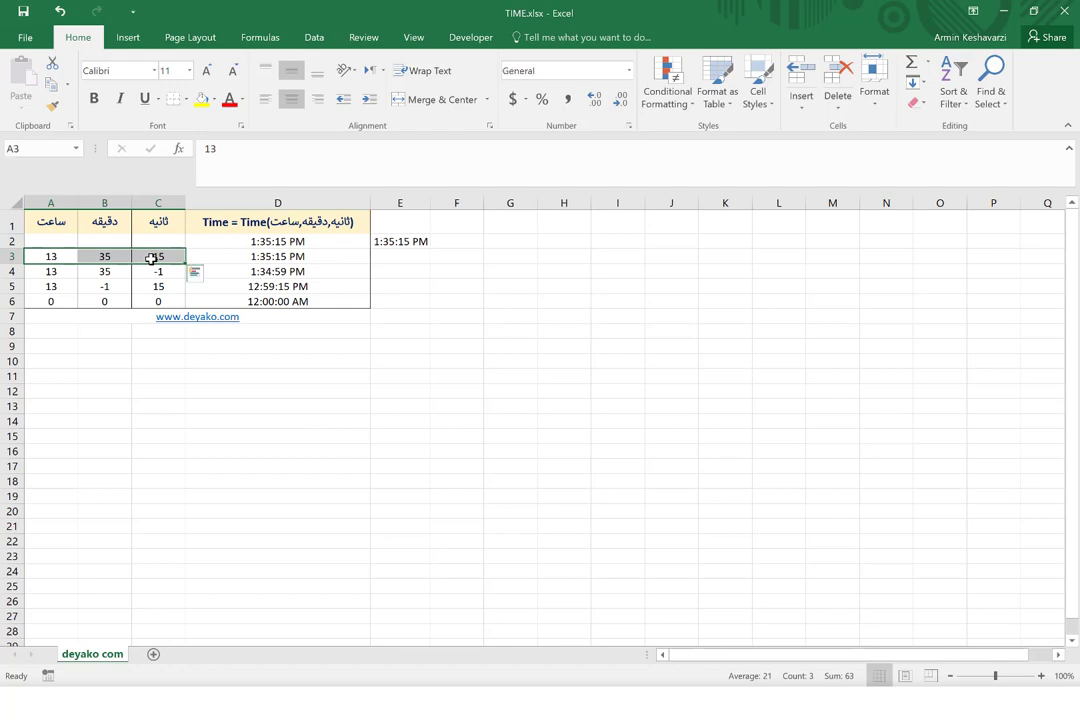
left_click(231, 256)
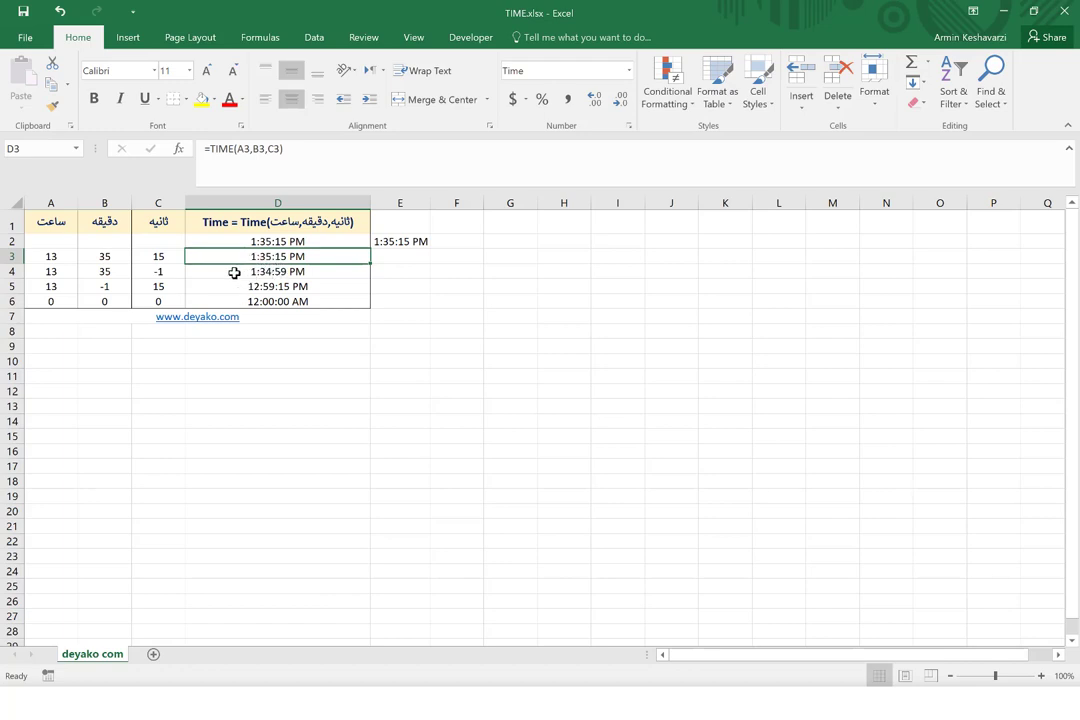
left_click(234, 273)
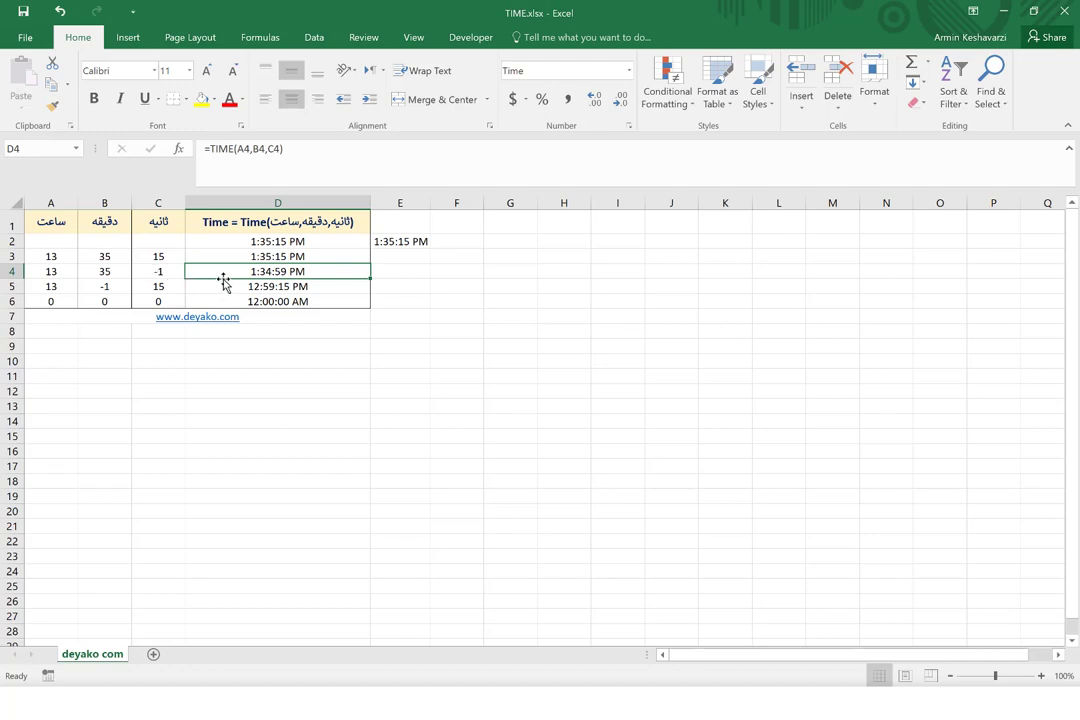
left_click(137, 277)
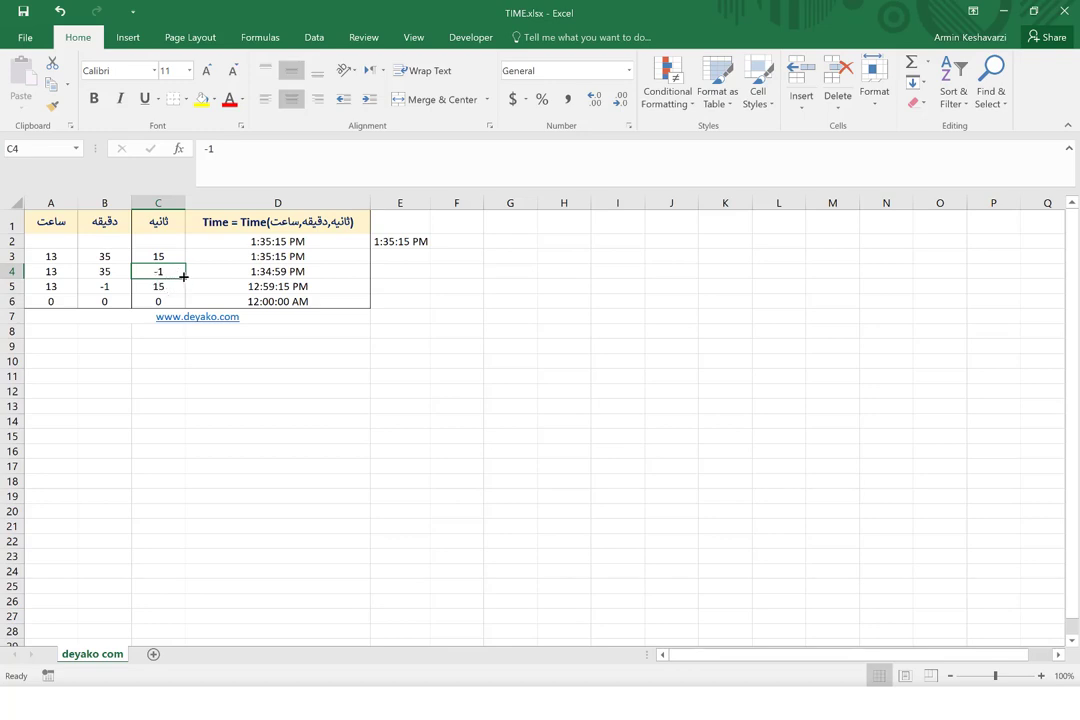
left_click(48, 274)
left_click_drag(48, 274, 97, 272)
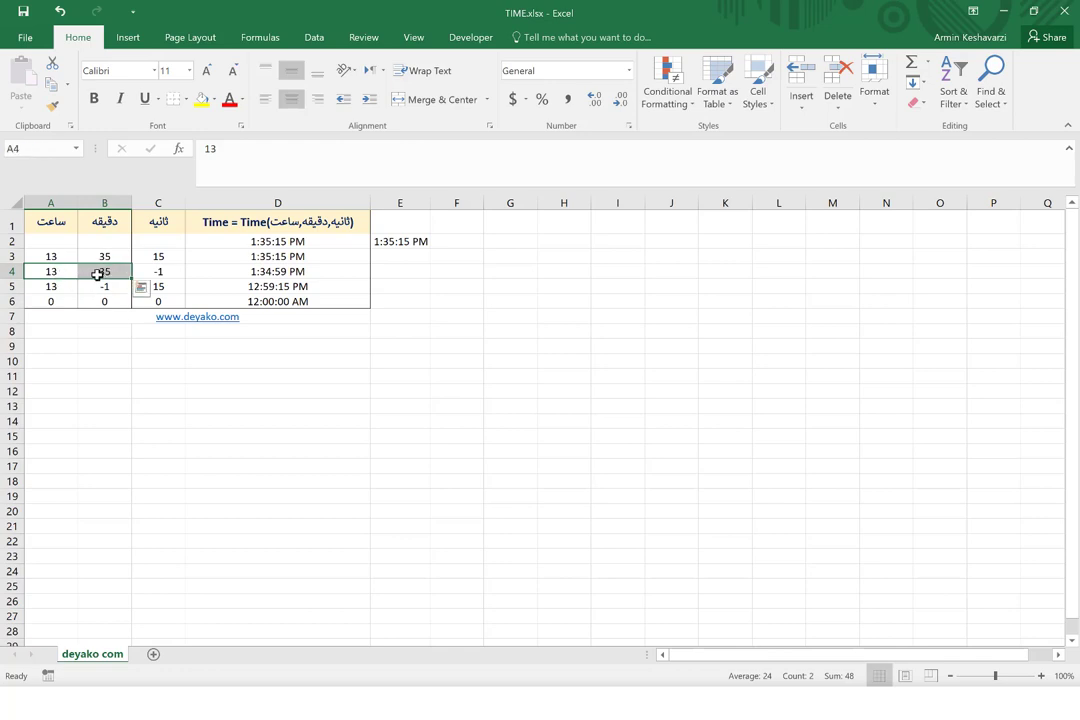
left_click(255, 272)
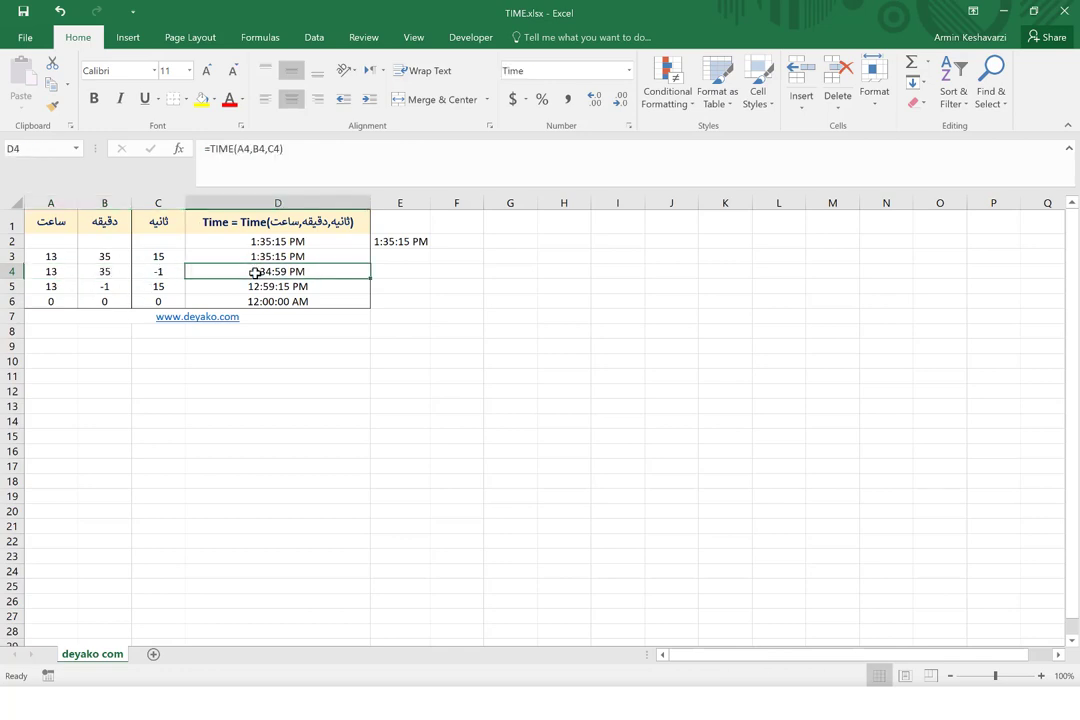
left_click(106, 286)
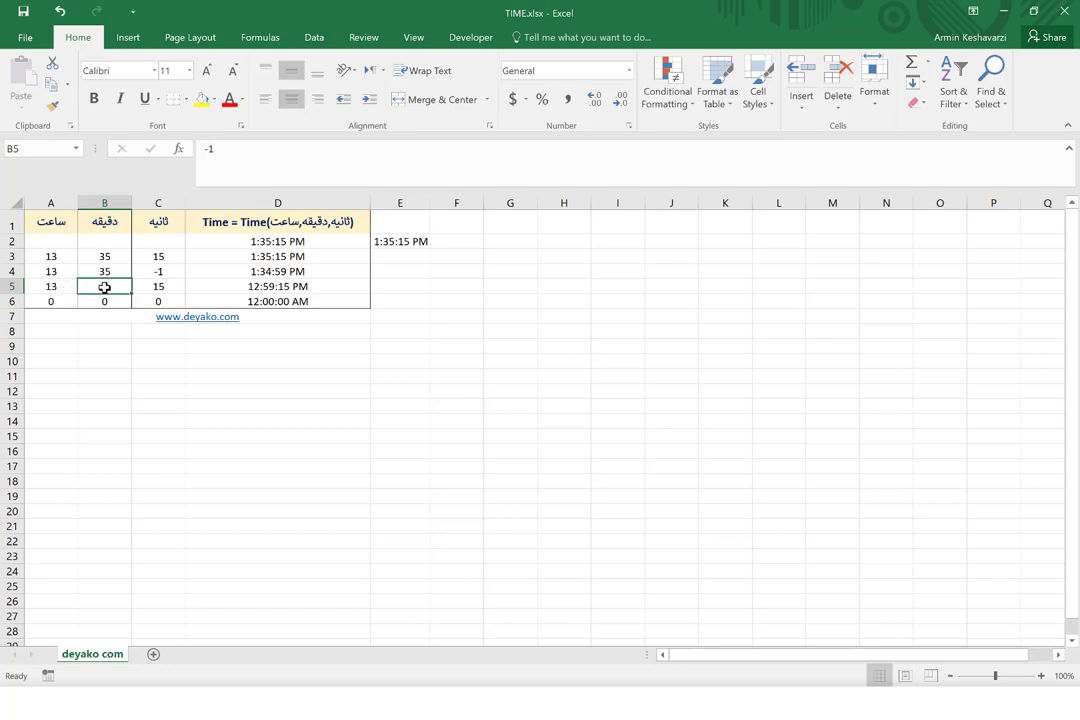
left_click(168, 287)
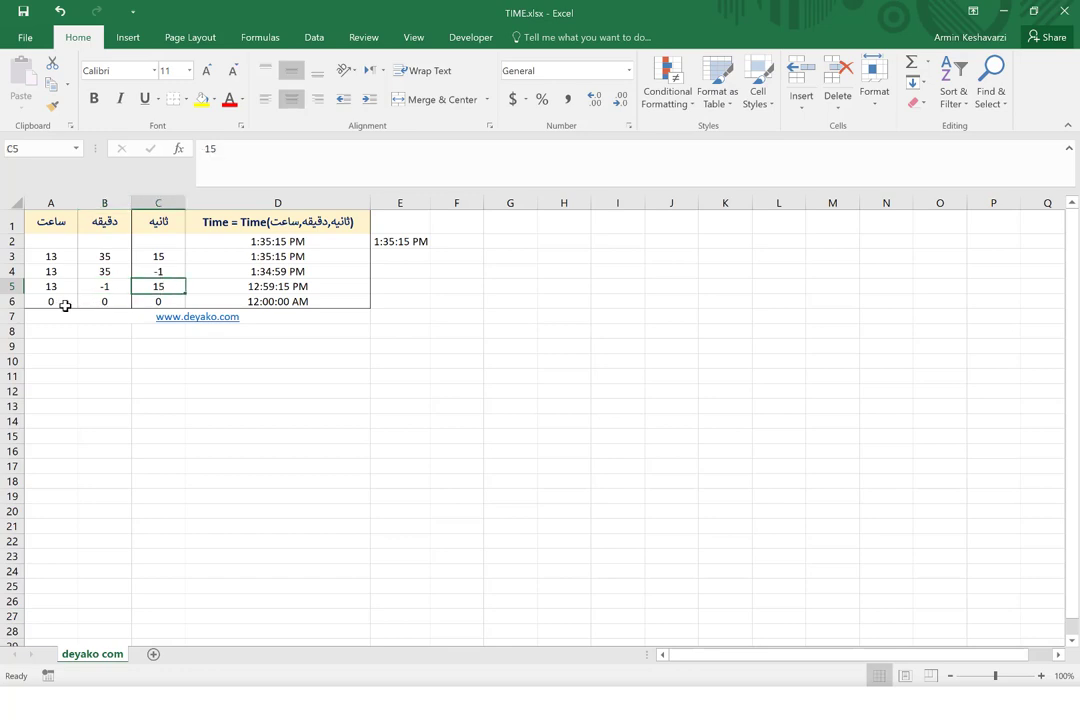
left_click_drag(56, 302, 181, 300)
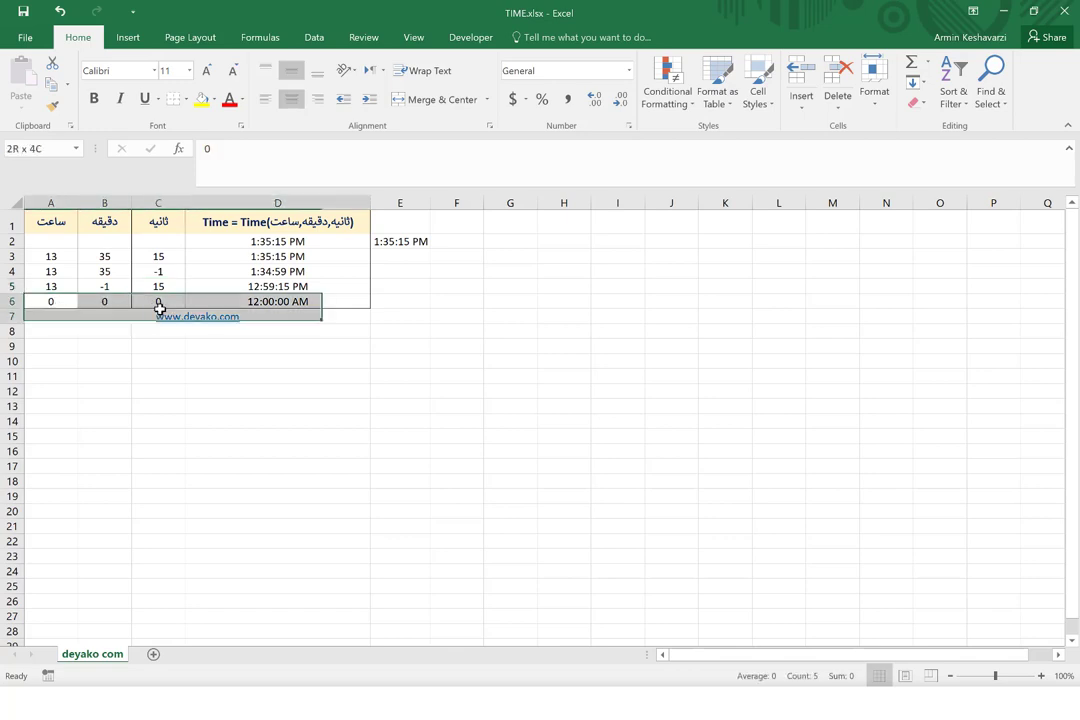
left_click(324, 298)
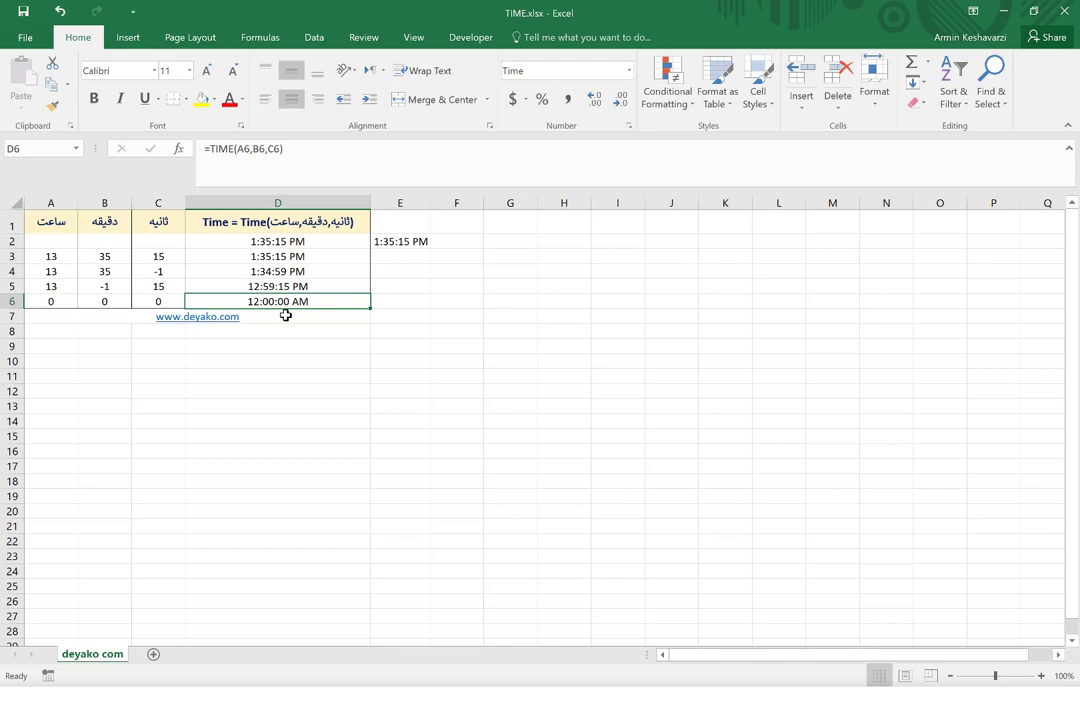
Step: Show D6 as Short Date, then give it the custom format yyyy/mm/dd hh:mm:ss
left_click(630, 72)
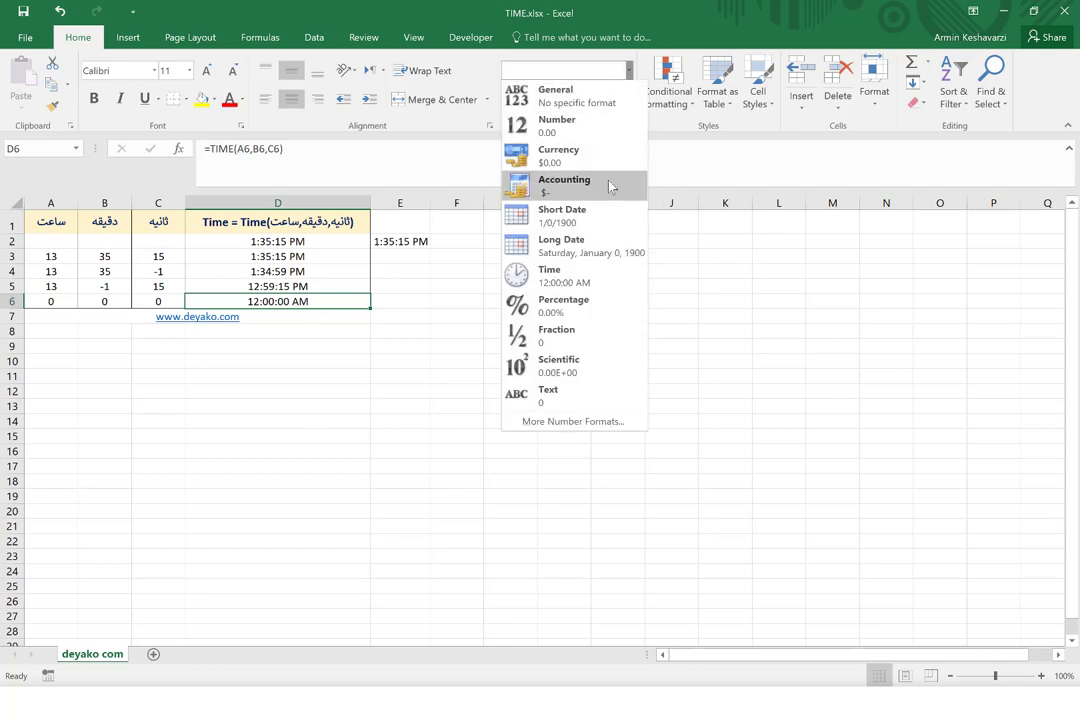
left_click(604, 215)
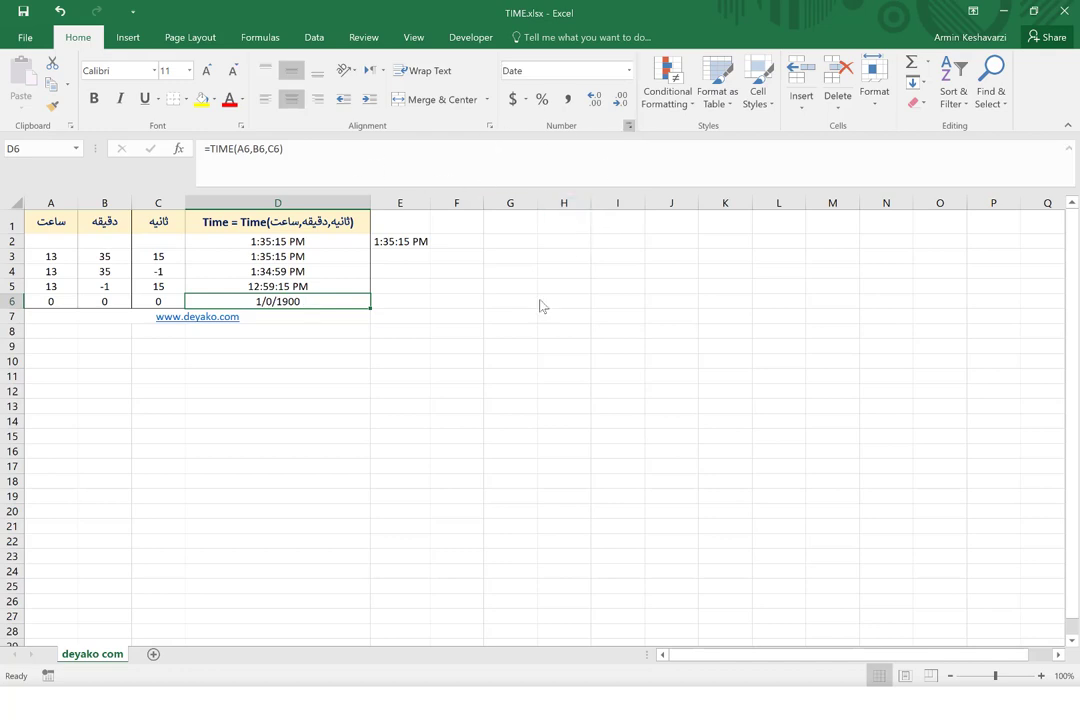
left_click(190, 428)
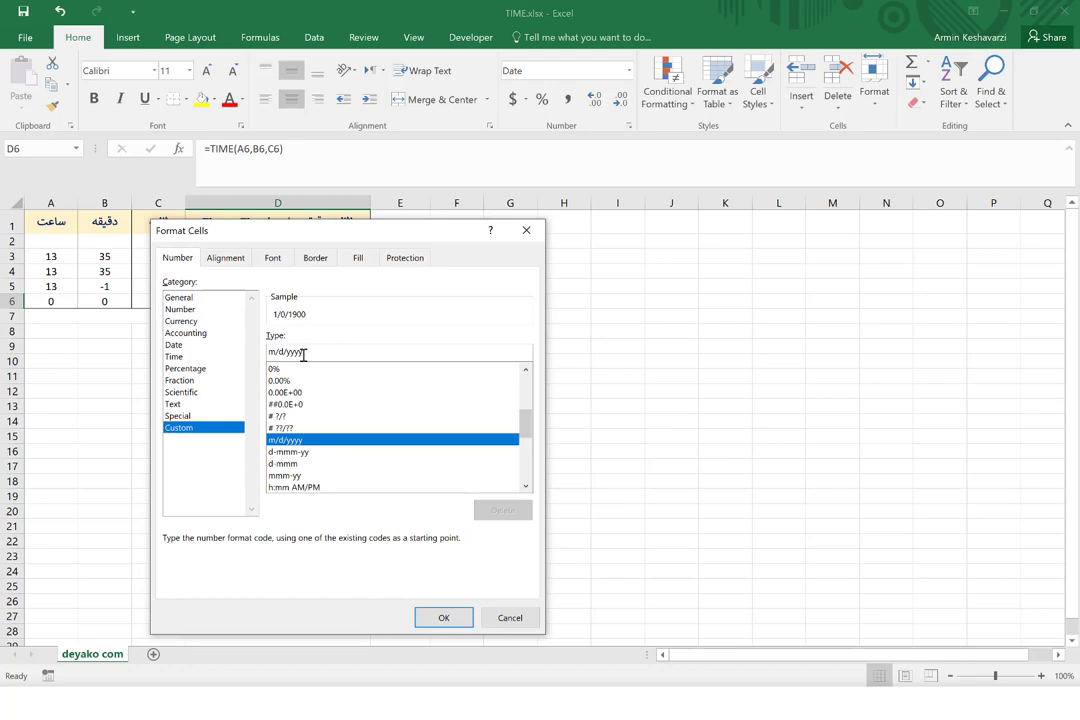
left_click_drag(303, 355, 257, 353)
type("yyy/")
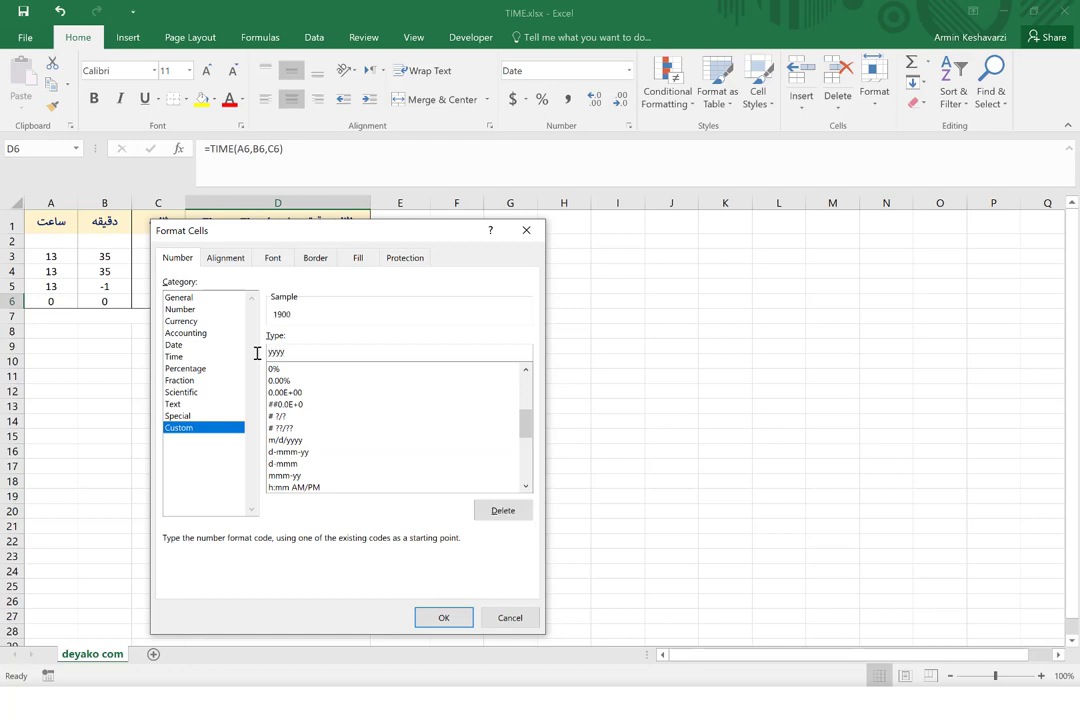
type("mm/")
type("dd ")
type("hh:")
type("mm:ss")
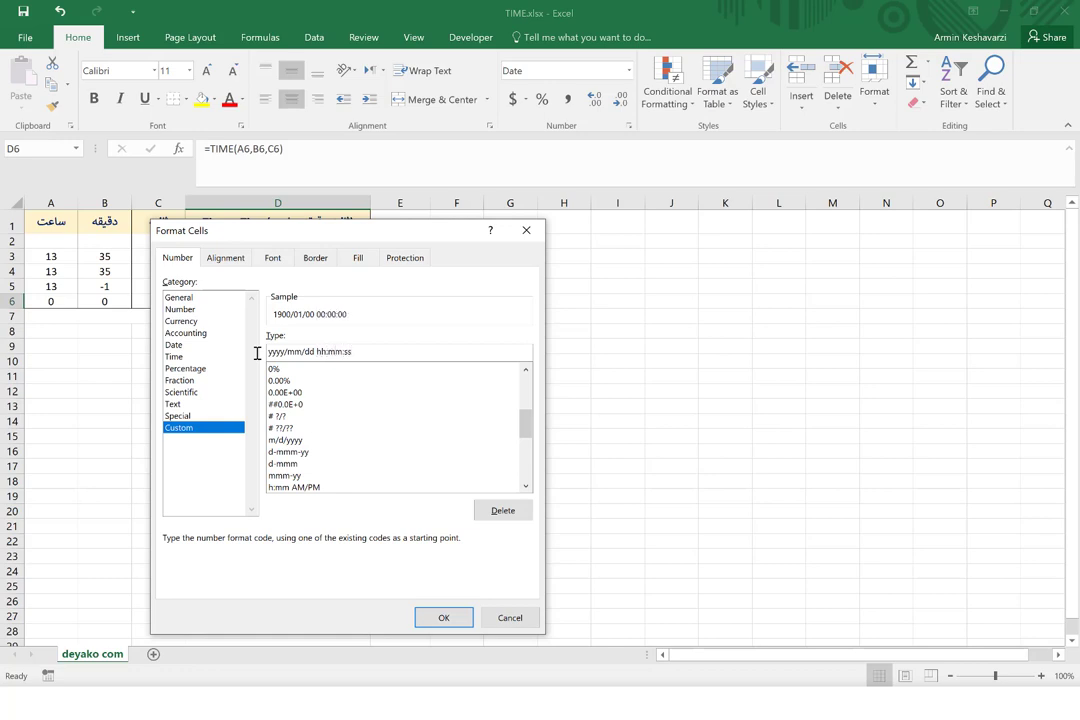
left_click(441, 616)
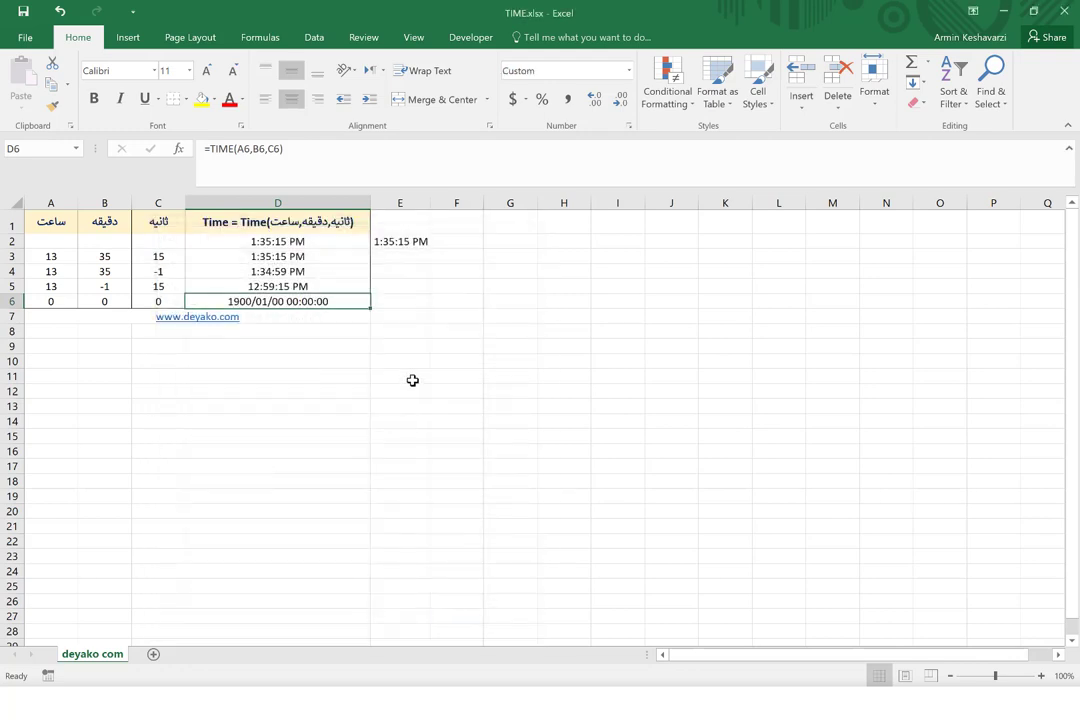
Step: Widen column D, try Number format on D6 (0.00), then undo it to restore 1900/01/00 00:00:00
left_click_drag(370, 203, 403, 204)
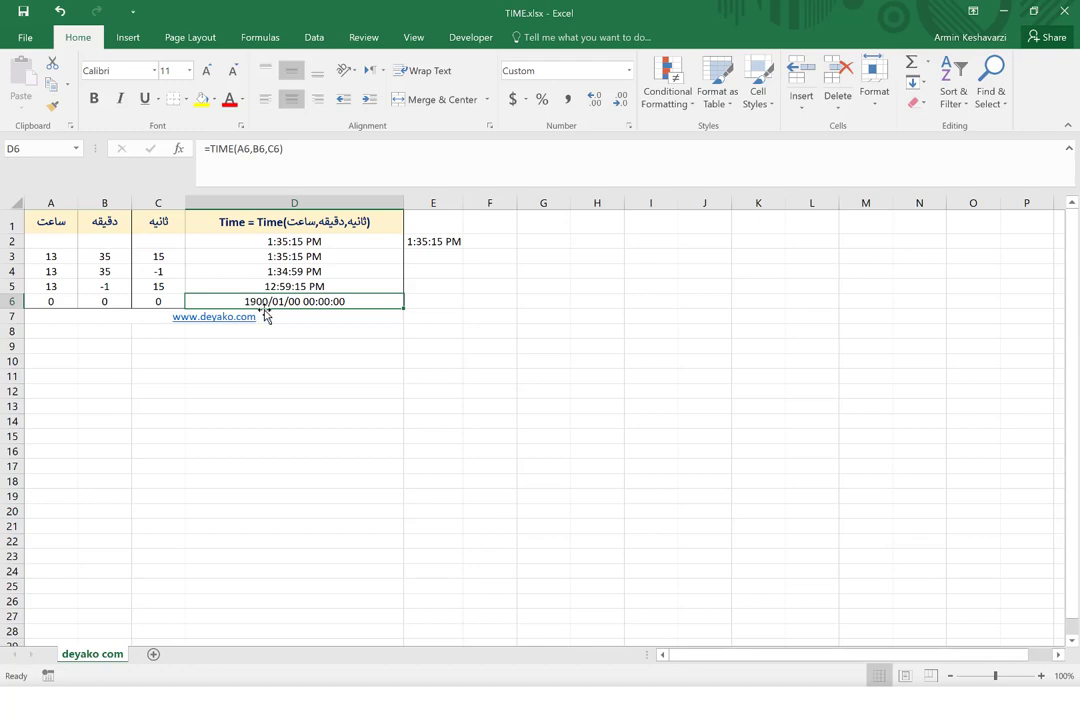
left_click(629, 70)
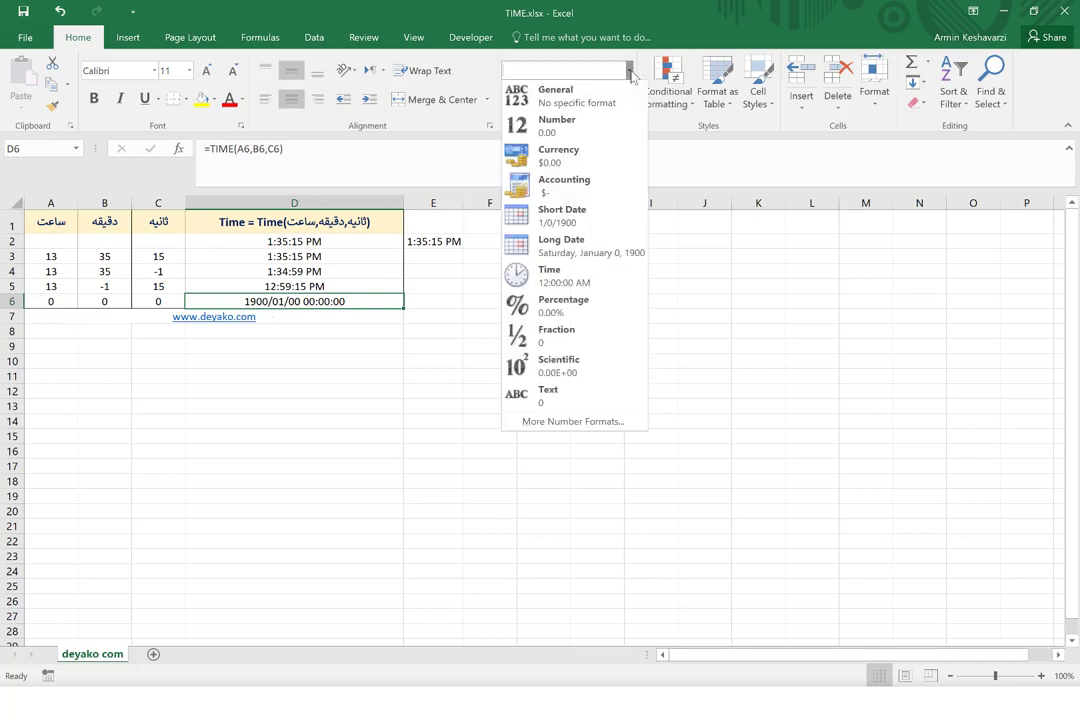
left_click(588, 124)
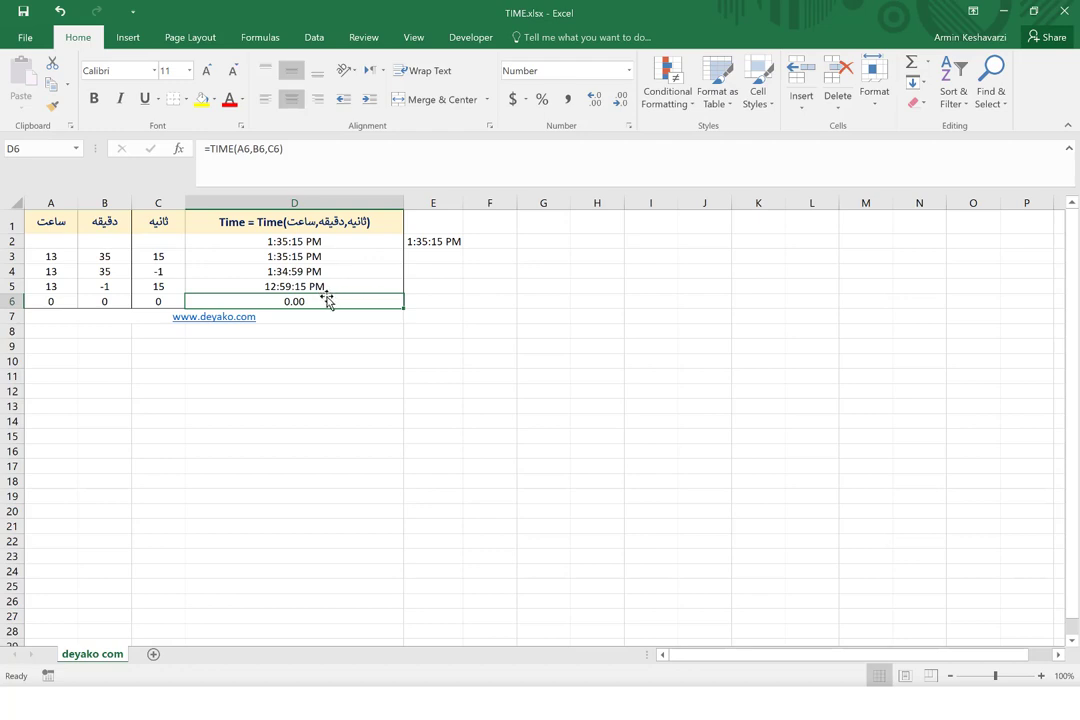
key("ctrl+z")
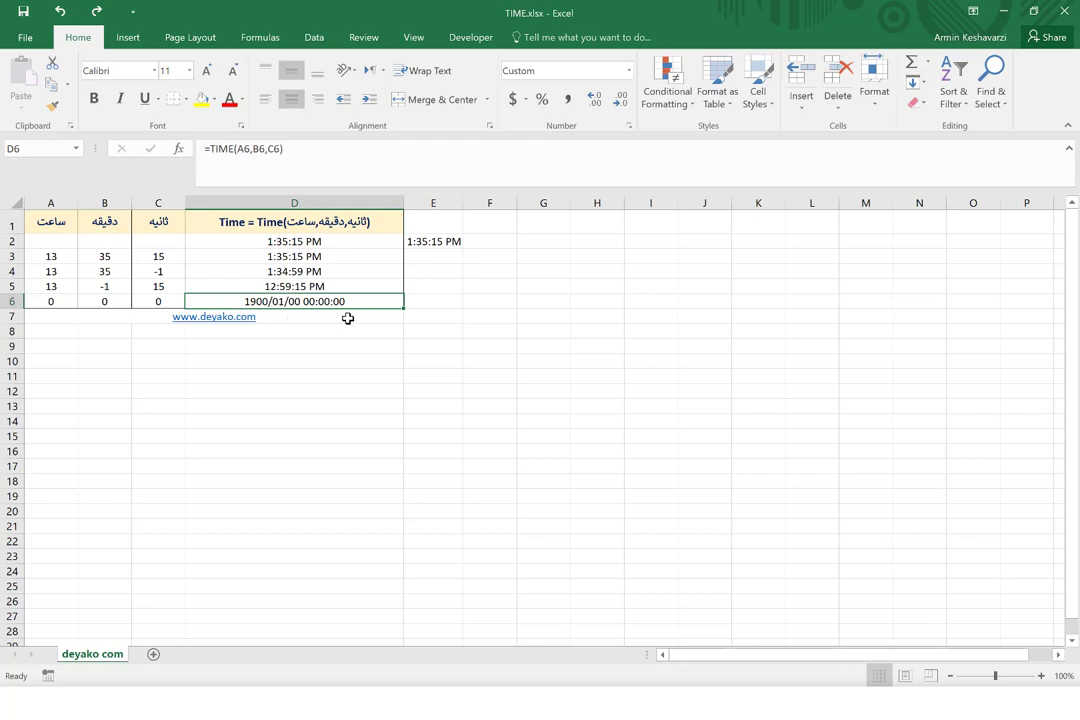
Step: Enter 1 in E6, paint D6's date-time format onto it, and autofit column E
left_click(431, 305)
type("1")
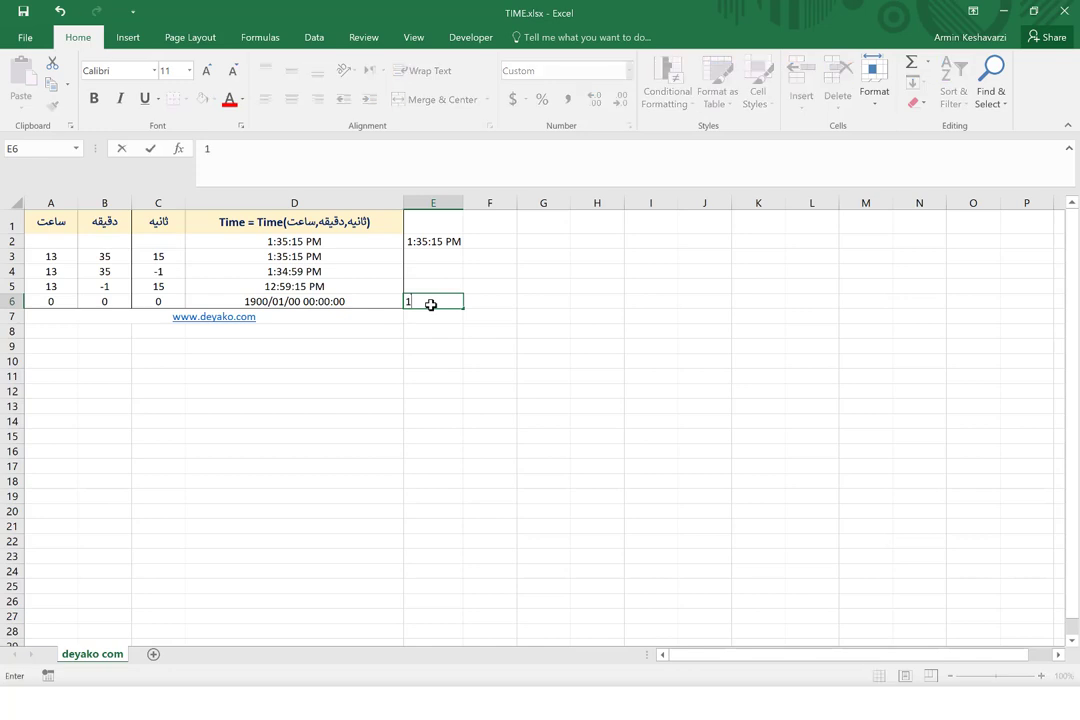
key("Return")
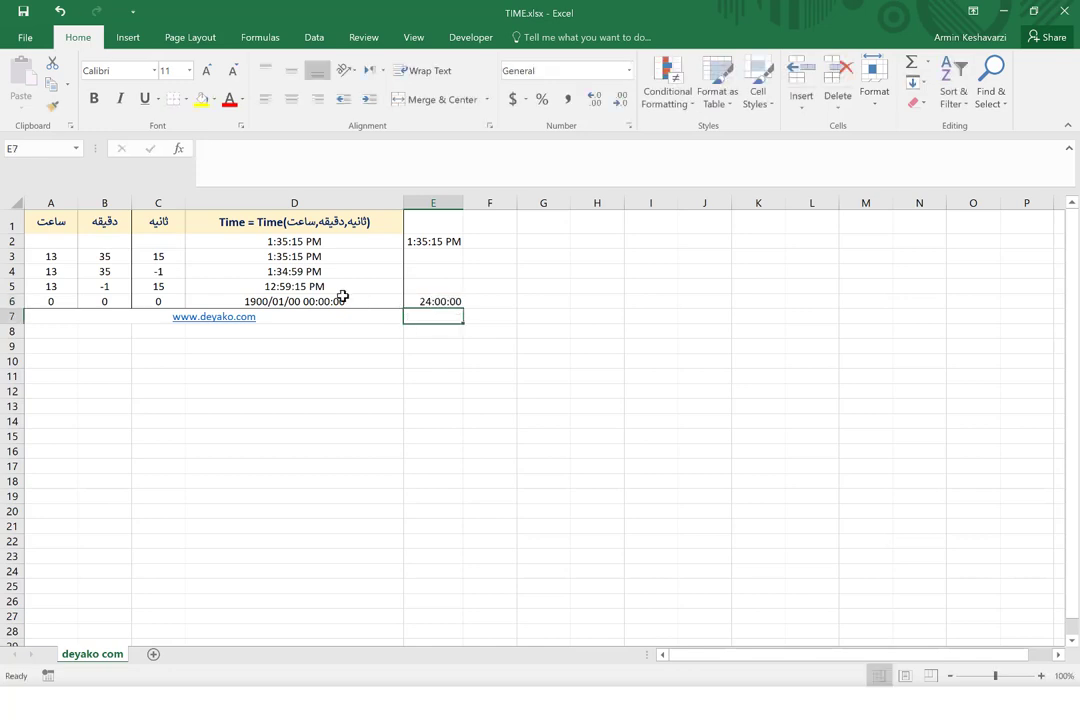
left_click(342, 299)
left_click(52, 105)
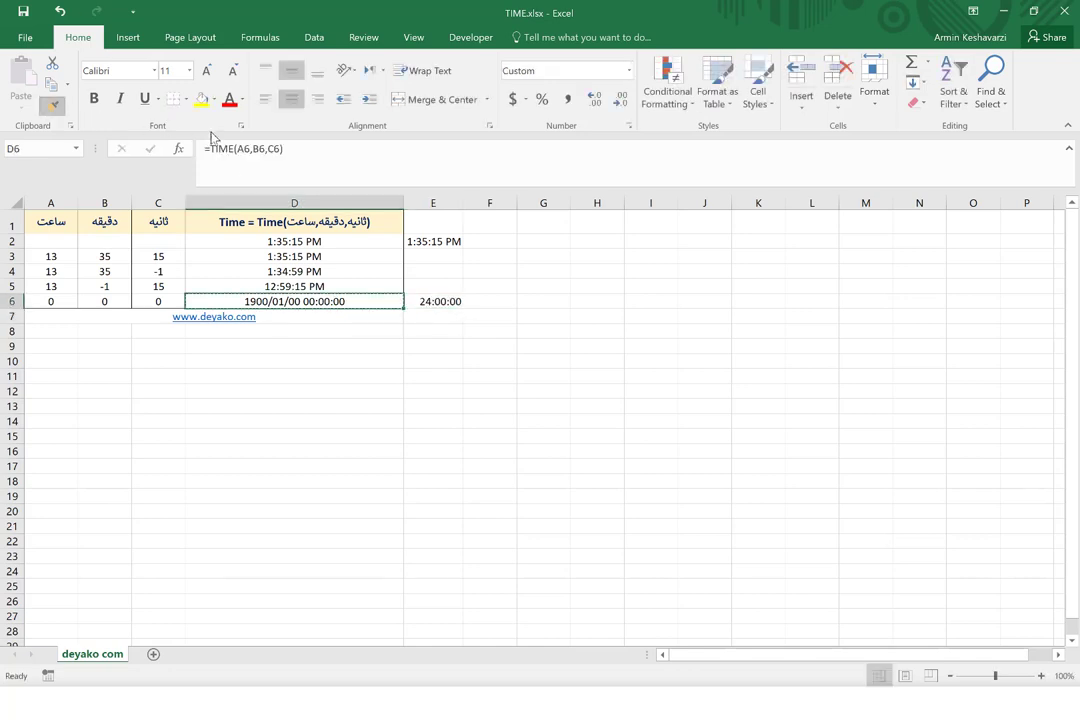
left_click(420, 299)
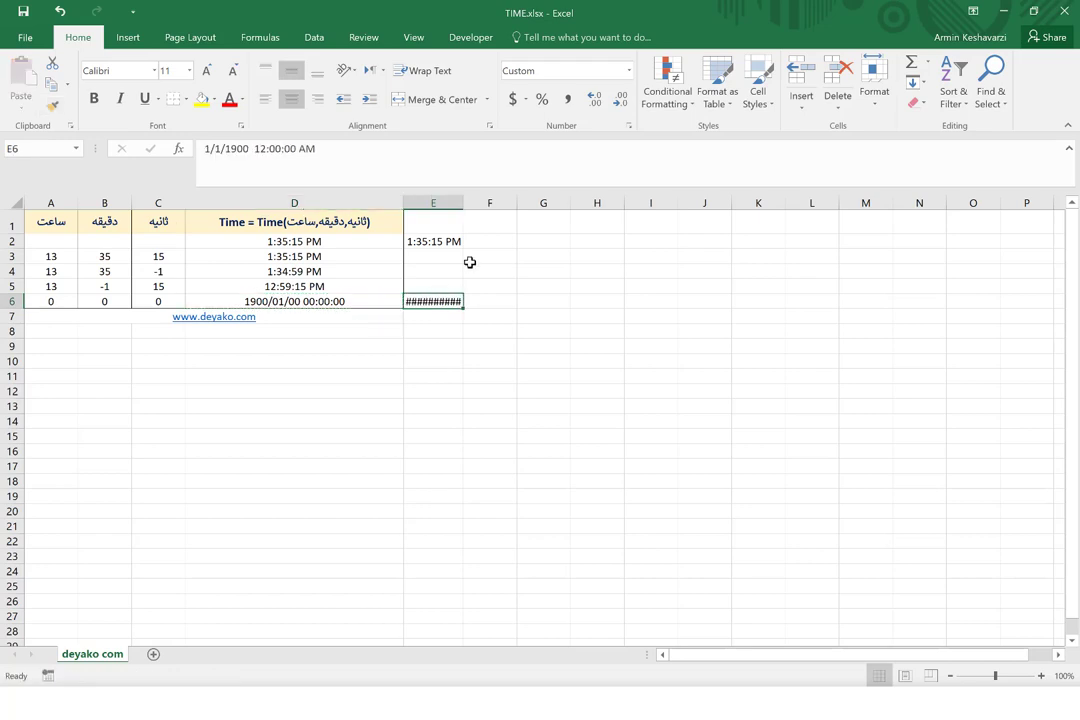
double_click(462, 203)
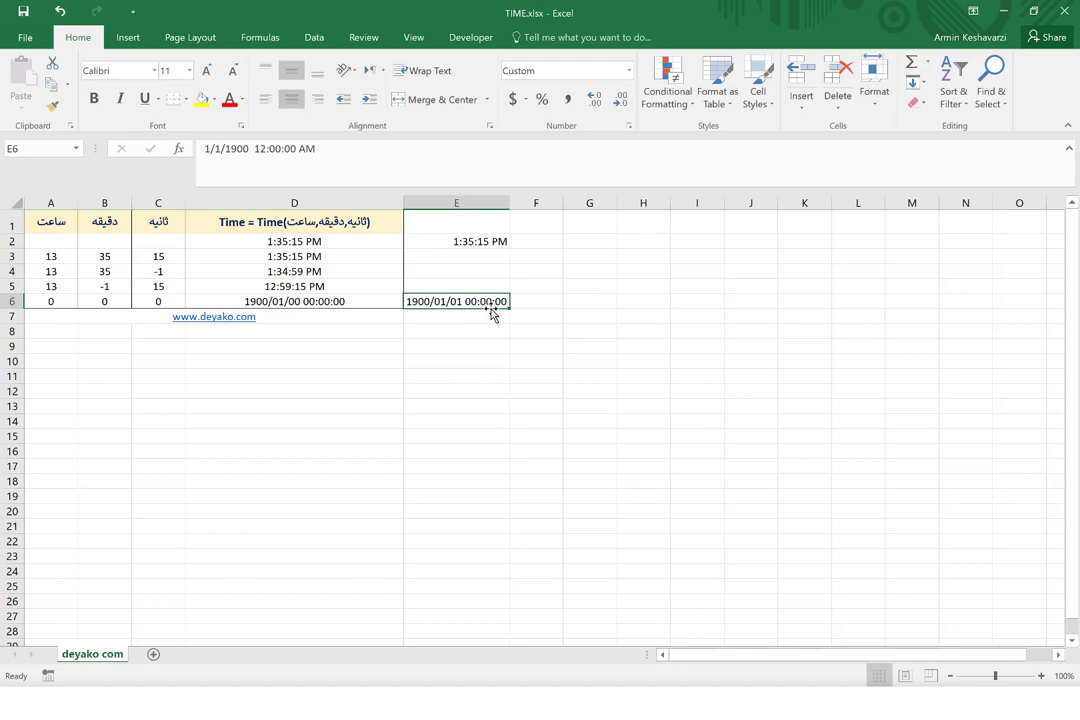
left_click(303, 305)
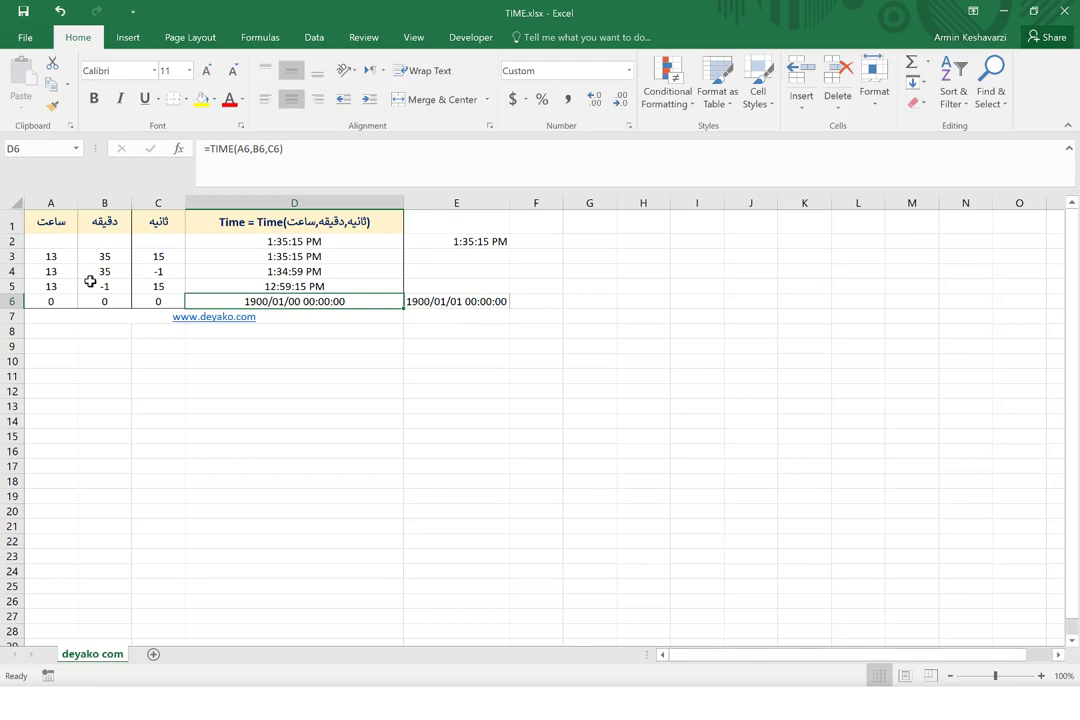
left_click(34, 305)
type("-")
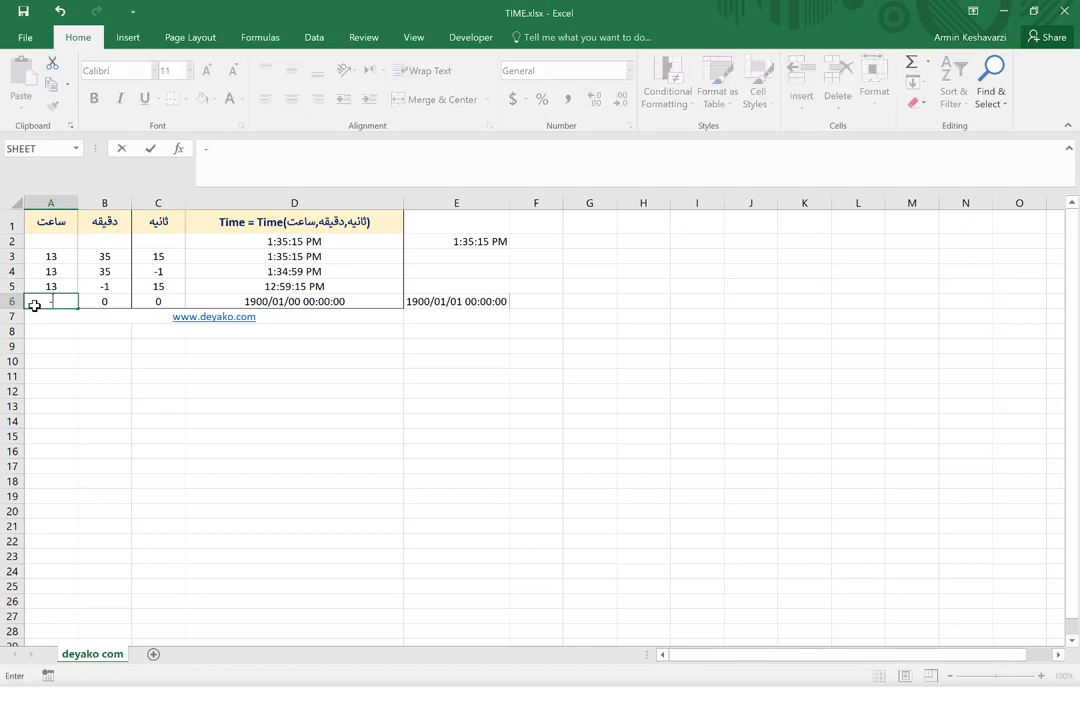
type("1")
key("Return")
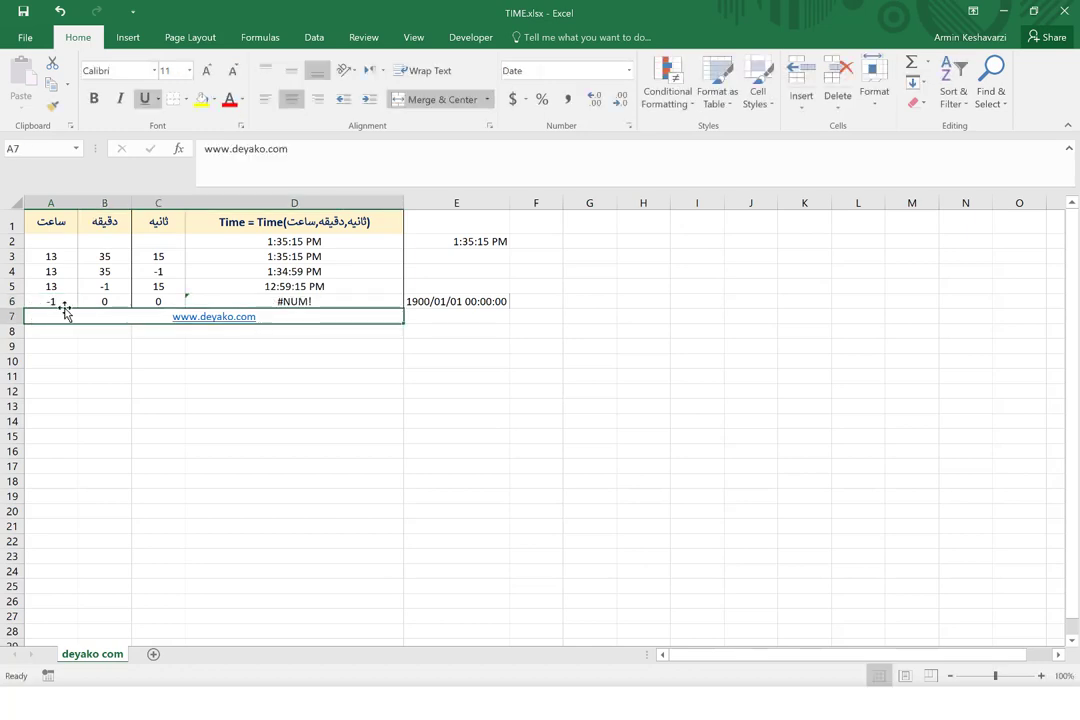
left_click(308, 303)
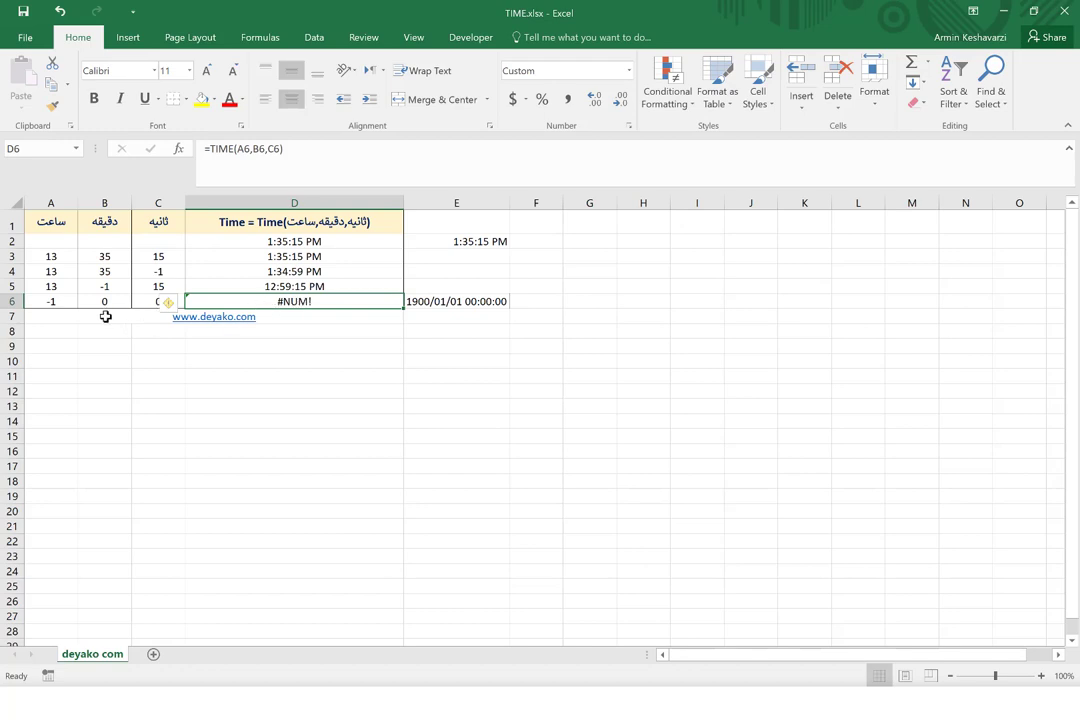
left_click(54, 305)
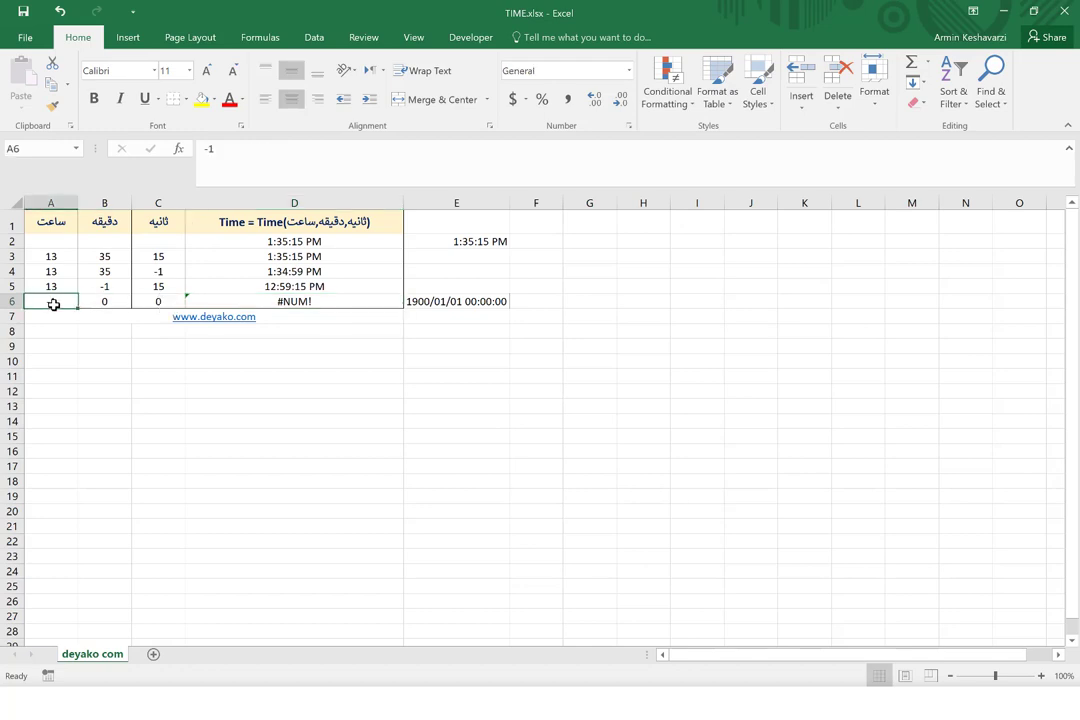
key("ctrl+z")
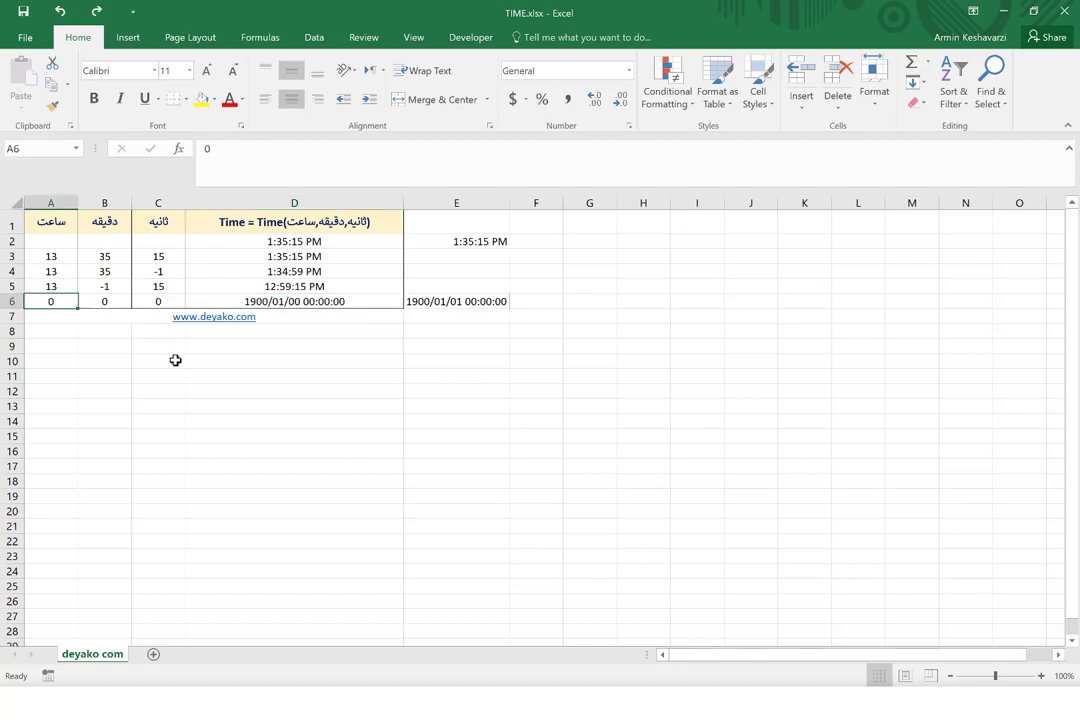
left_click(381, 298)
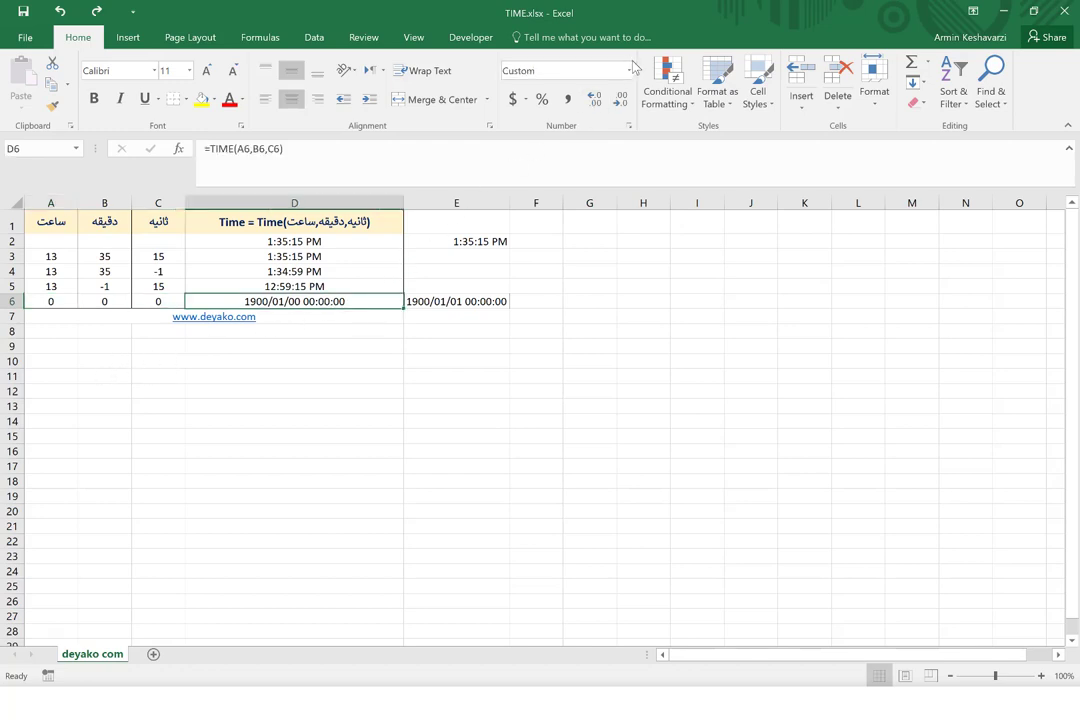
Step: Display E6 in Number format as 1.00
left_click(466, 301)
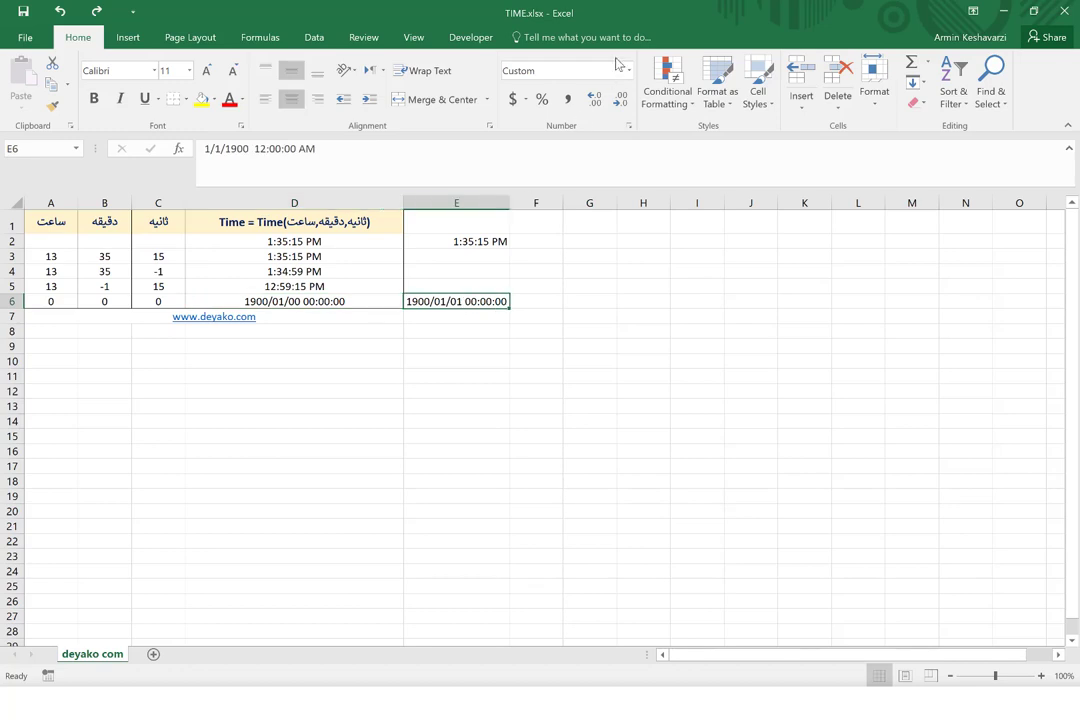
left_click(628, 70)
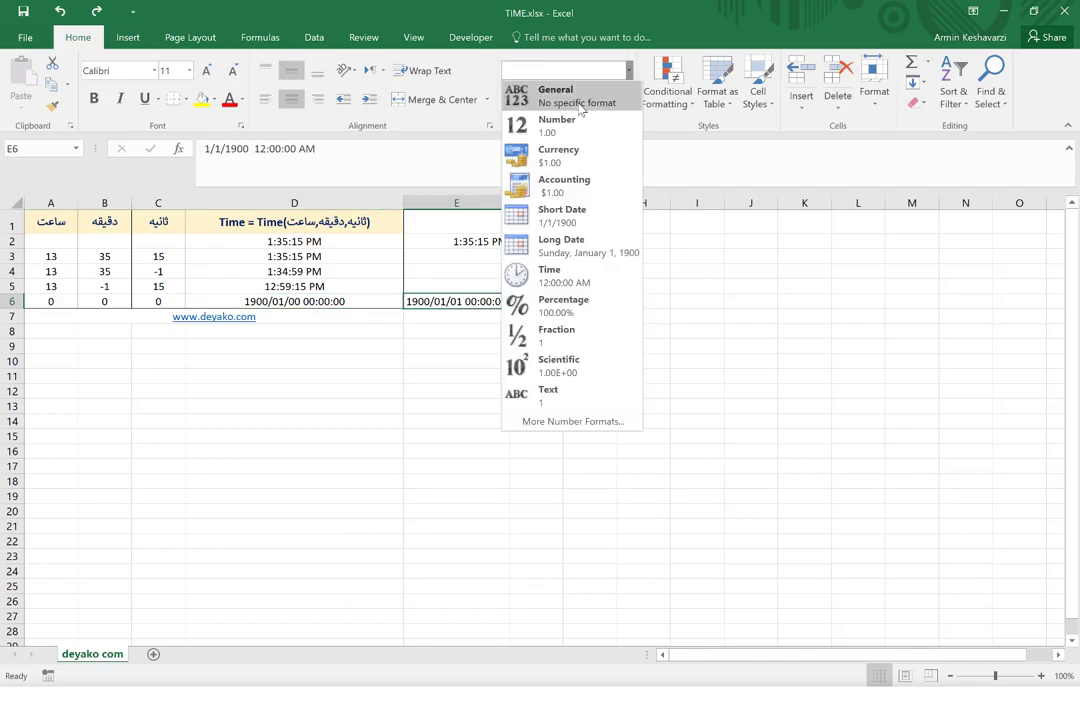
left_click(540, 126)
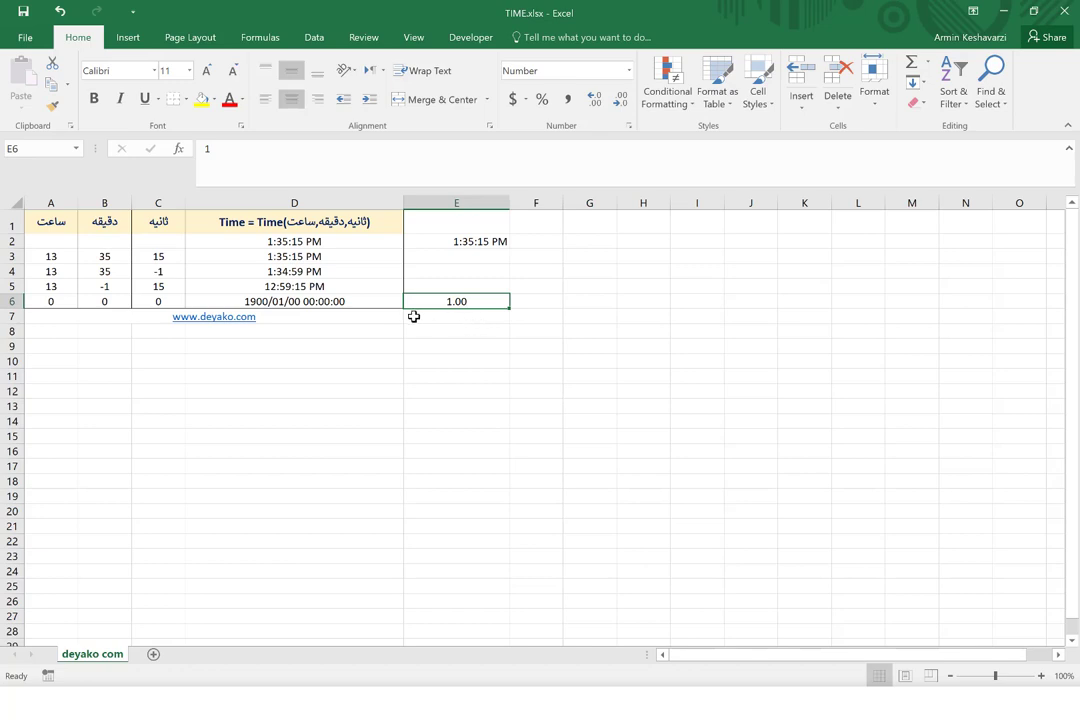
left_click(372, 301)
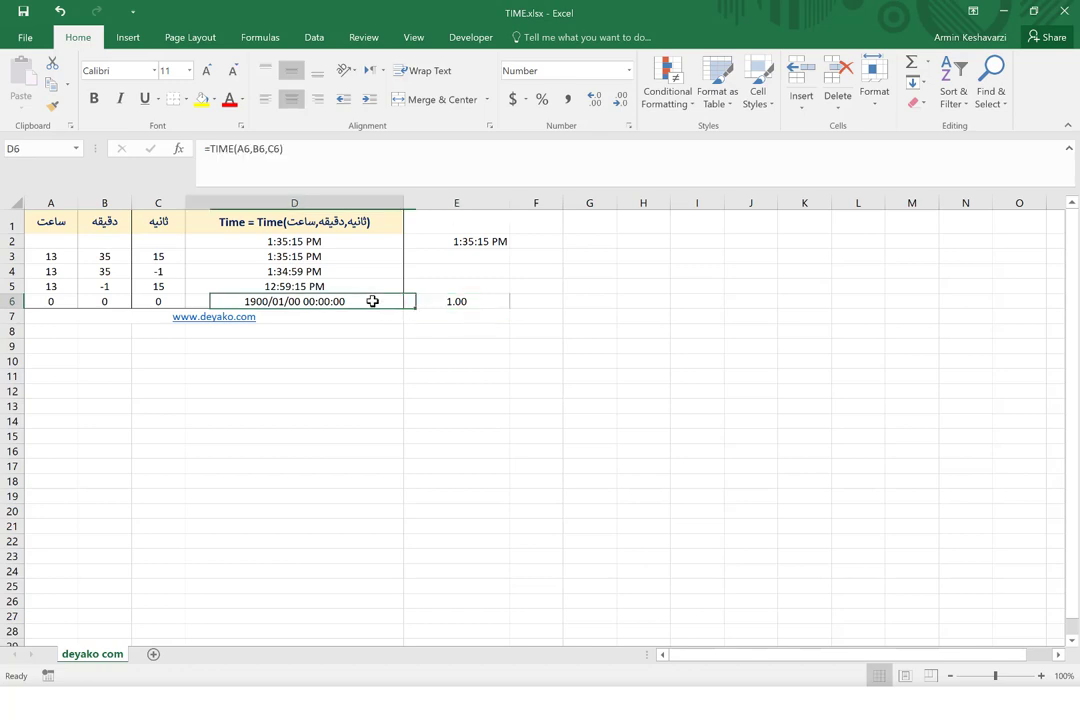
Step: Enter =E6/24 in F6, returning 0.041667
left_click(533, 305)
type("=")
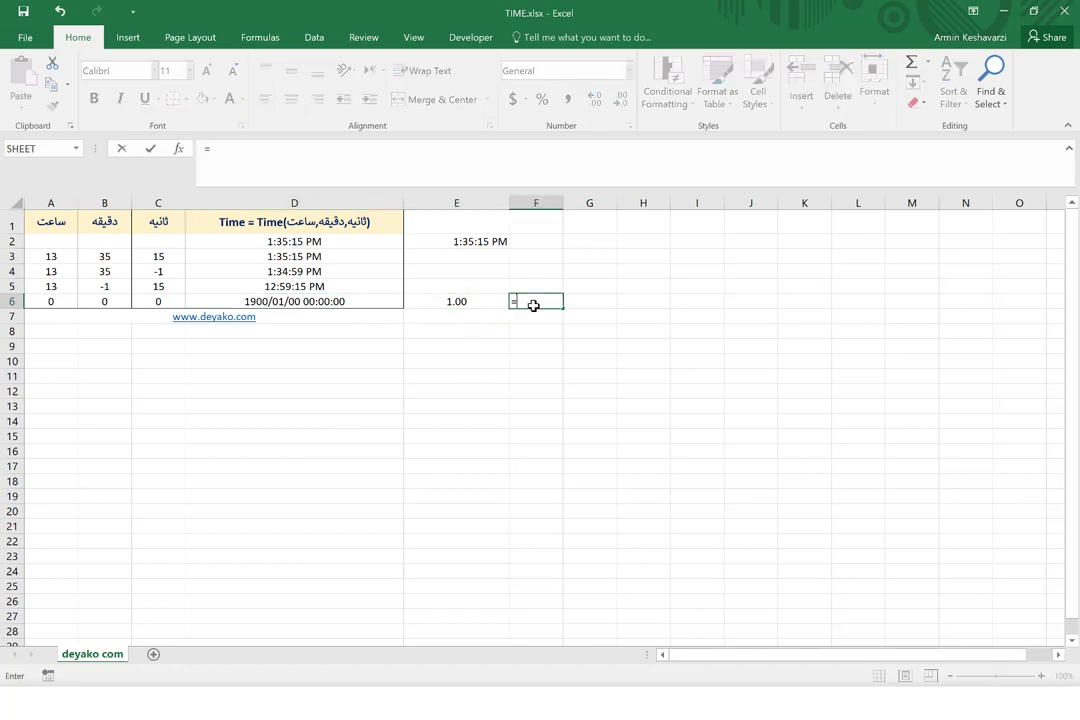
left_click(468, 301)
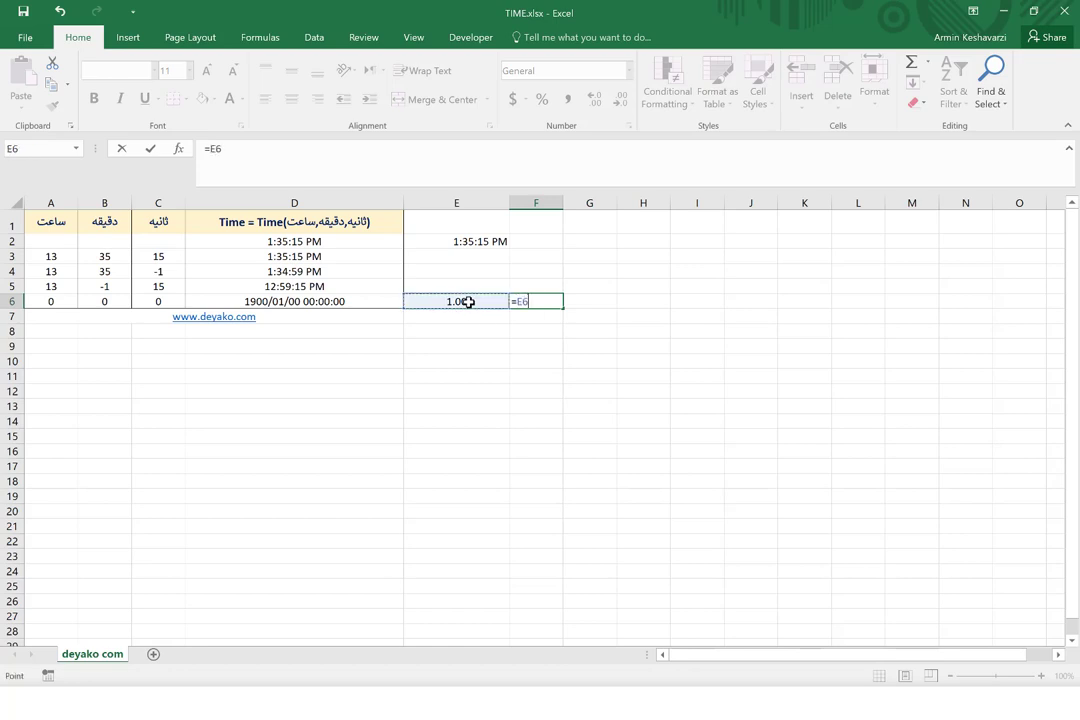
type("/24")
key("Return")
left_click(548, 301)
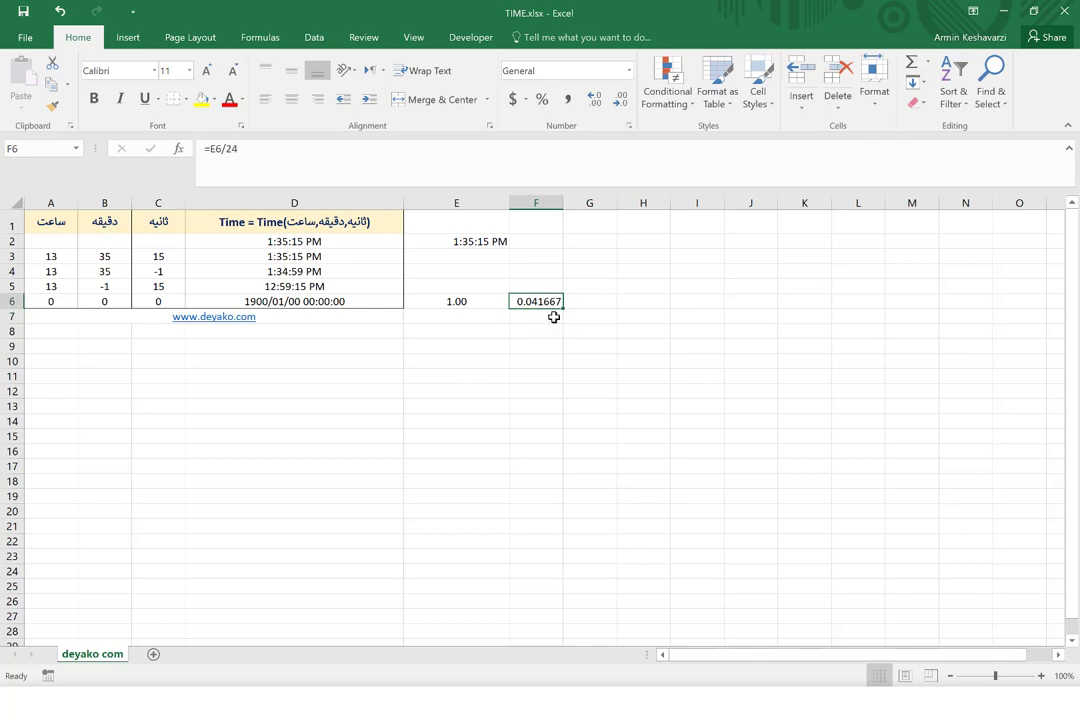
Step: Show D6 in Number format and set the hours value in A6 to 1
left_click(353, 301)
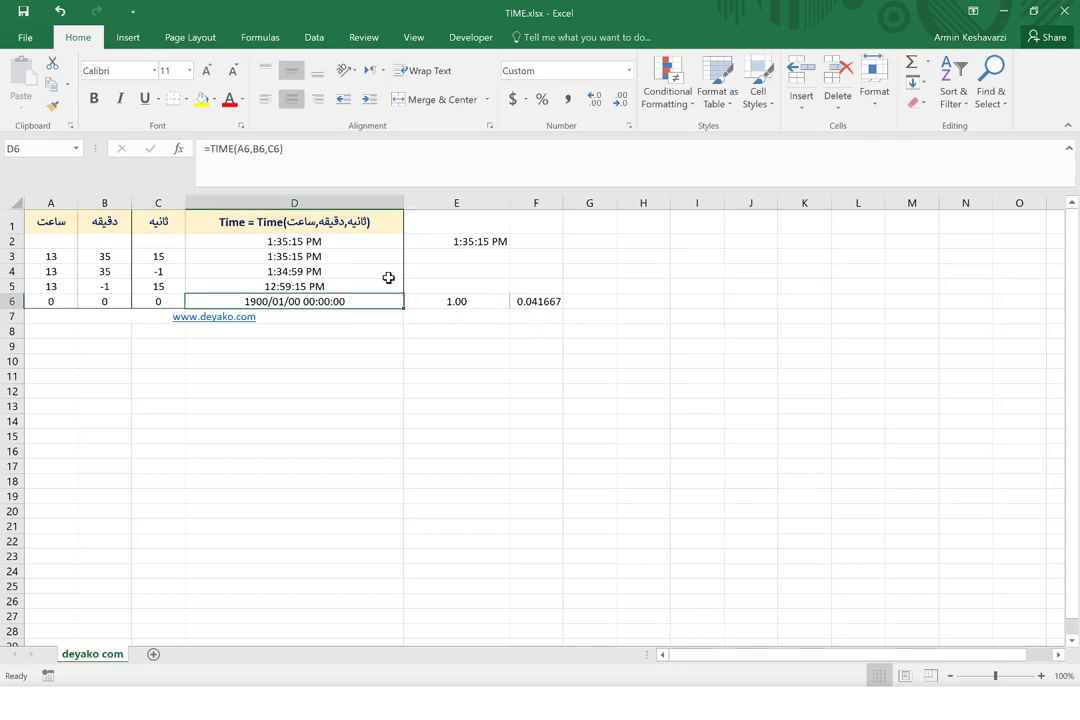
left_click(628, 72)
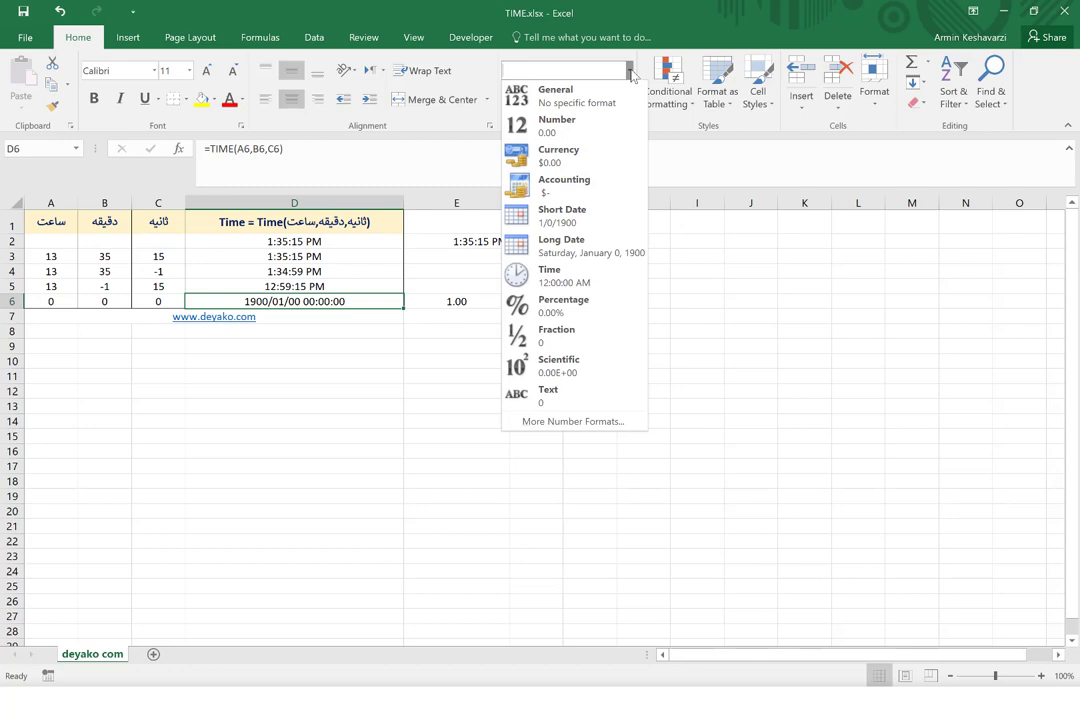
left_click(587, 132)
left_click(62, 302)
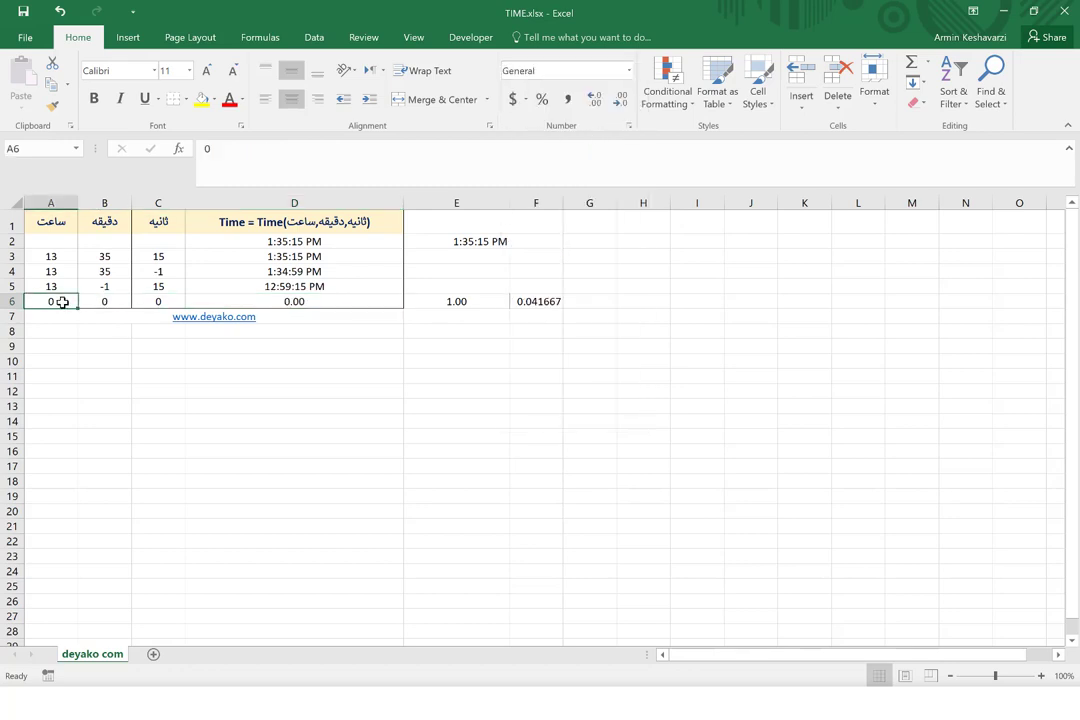
type("1")
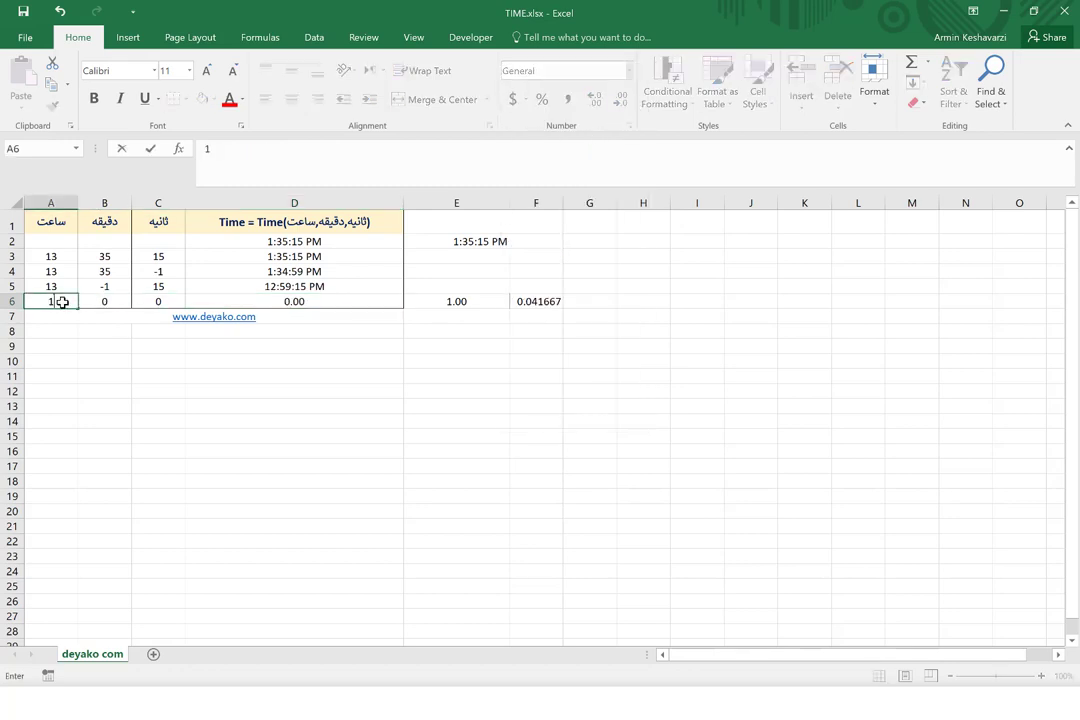
key("Return")
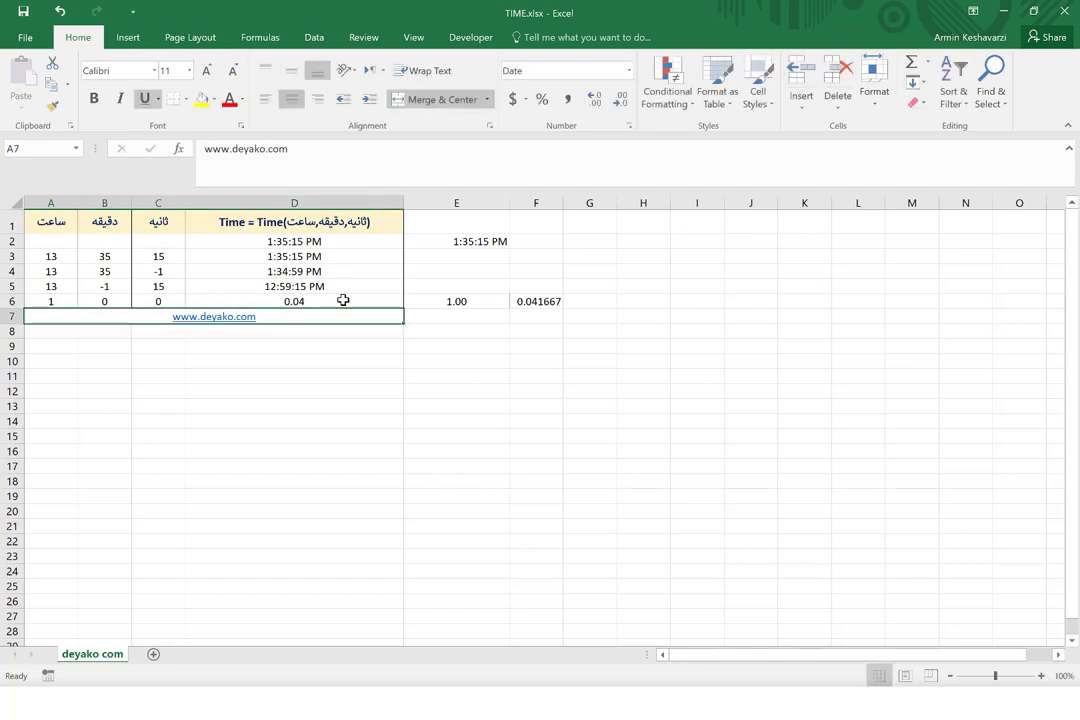
Step: Adjust D6's decimal places until it reads 0.0416666667
left_click(343, 300)
left_click(622, 101)
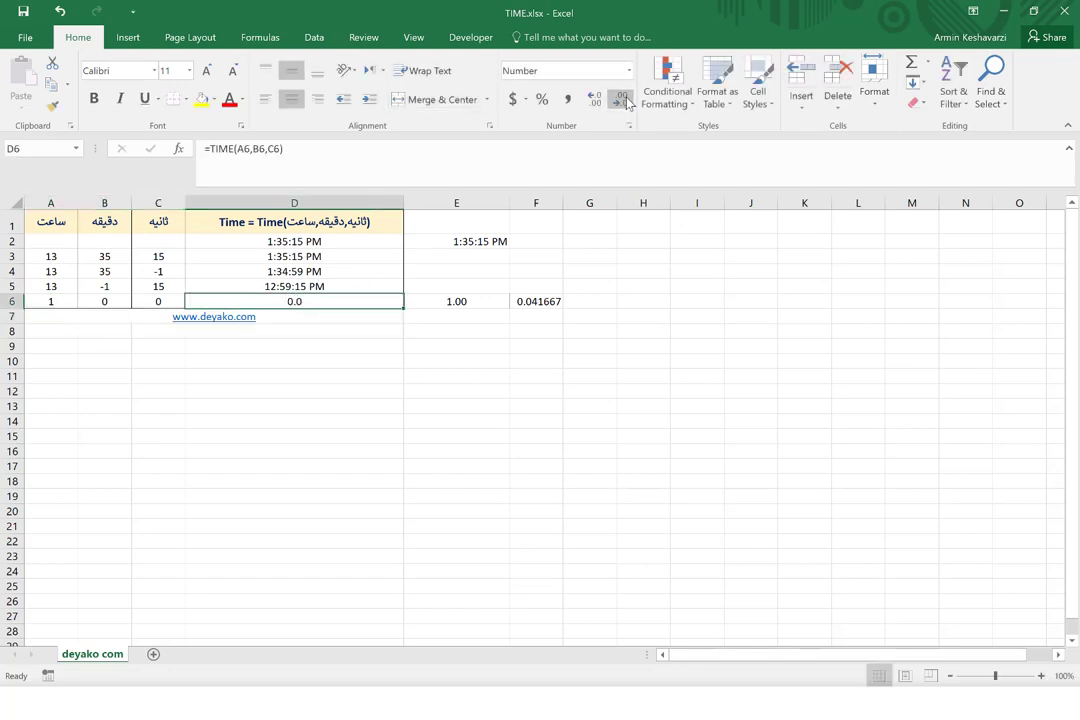
left_click(597, 101)
left_click(597, 101)
left_click(597, 101)
left_click(597, 101)
left_click(597, 101)
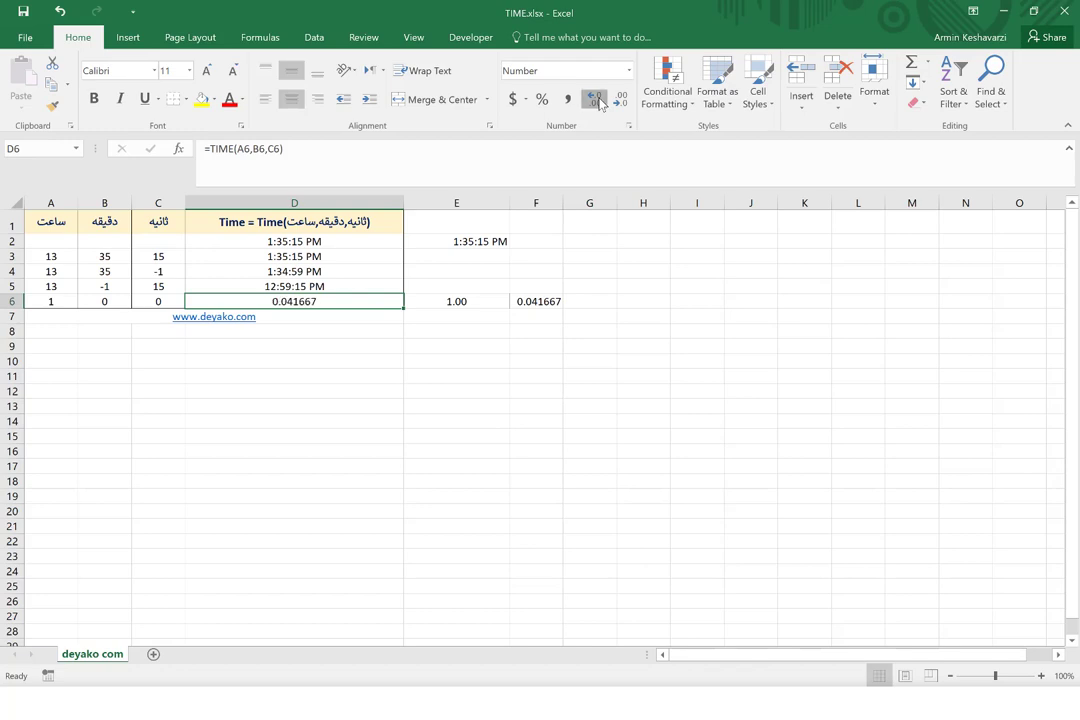
left_click(597, 101)
left_click(597, 101)
left_click(597, 101)
left_click(597, 101)
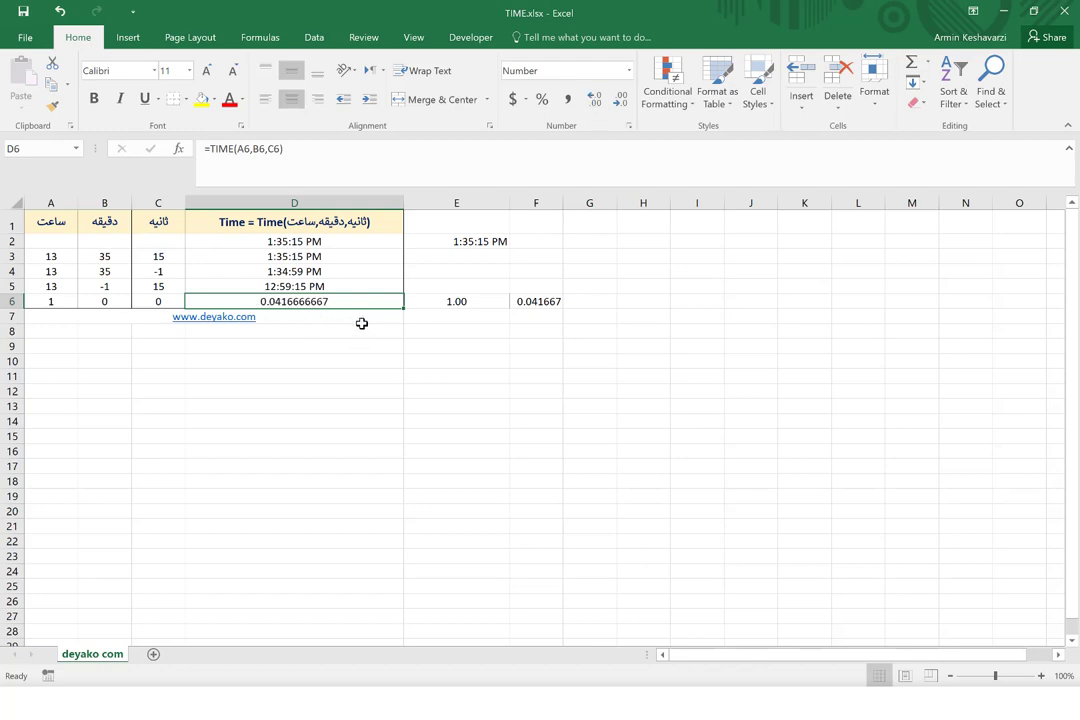
left_click(462, 305)
Step: Enter the formula =D6+1 in E6
type("=")
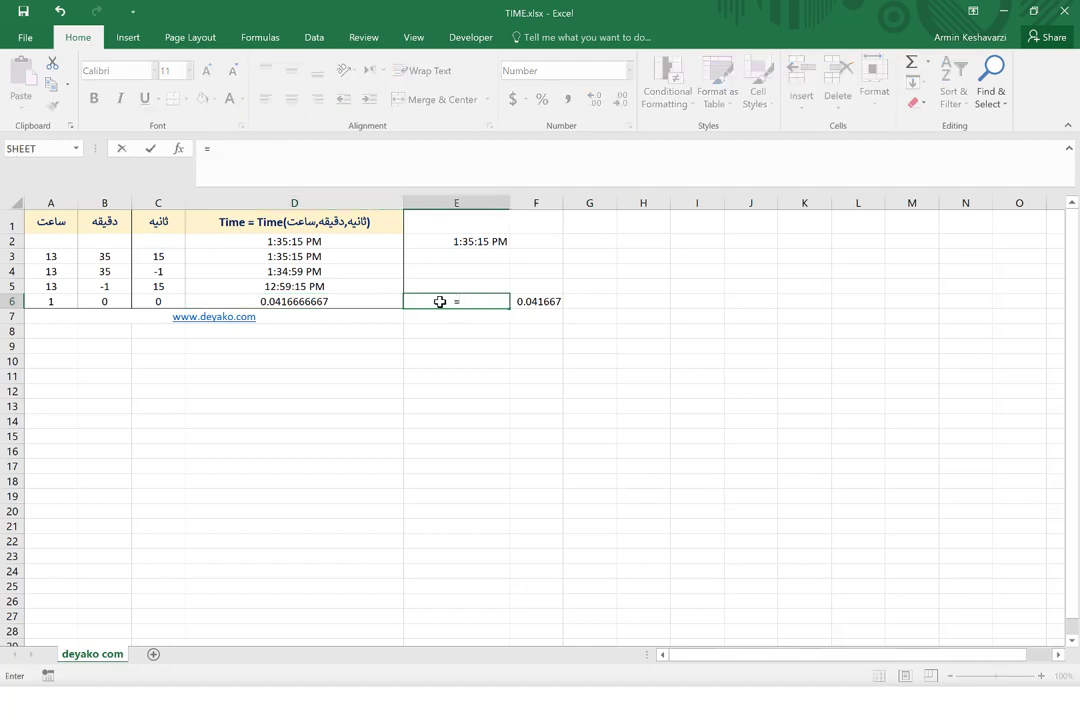
left_click(295, 301)
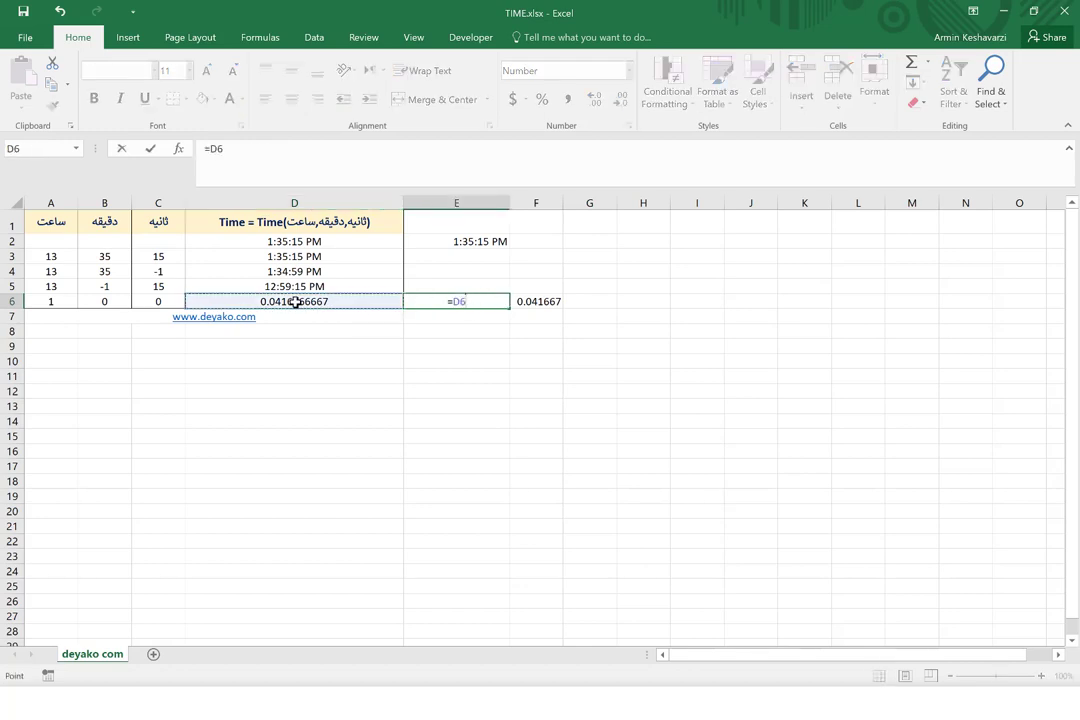
type("+1")
key("Return")
left_click(465, 301)
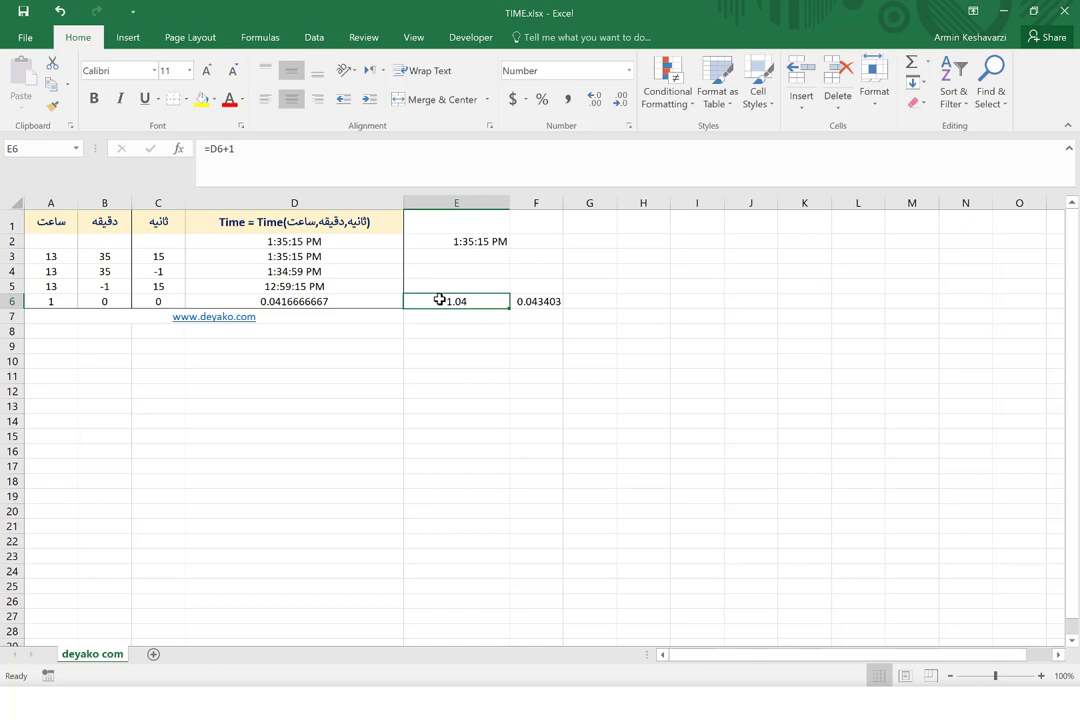
Step: Format D6 as Time and reset the hour in A6 to 0
left_click(333, 300)
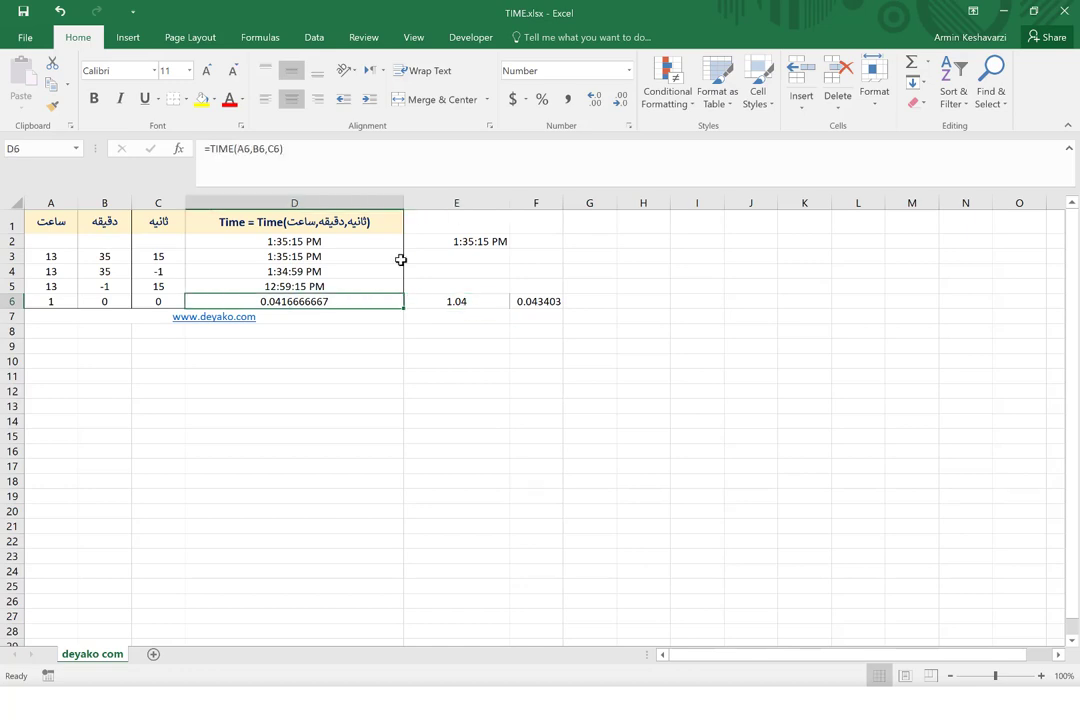
left_click(629, 71)
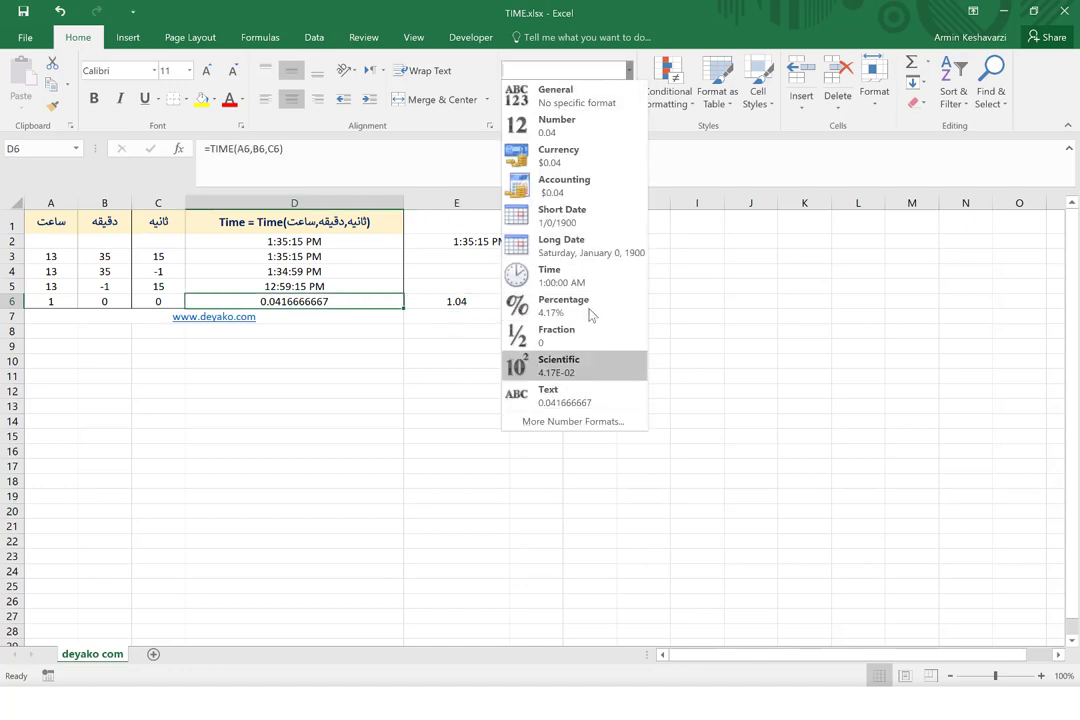
left_click(572, 276)
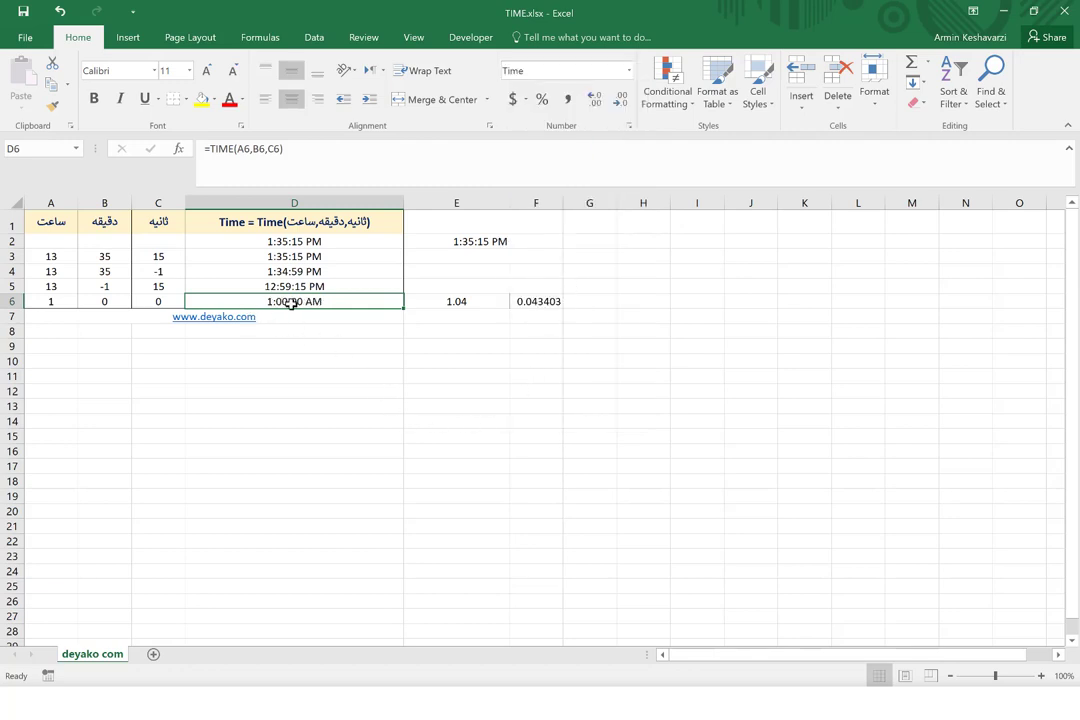
left_click(47, 301)
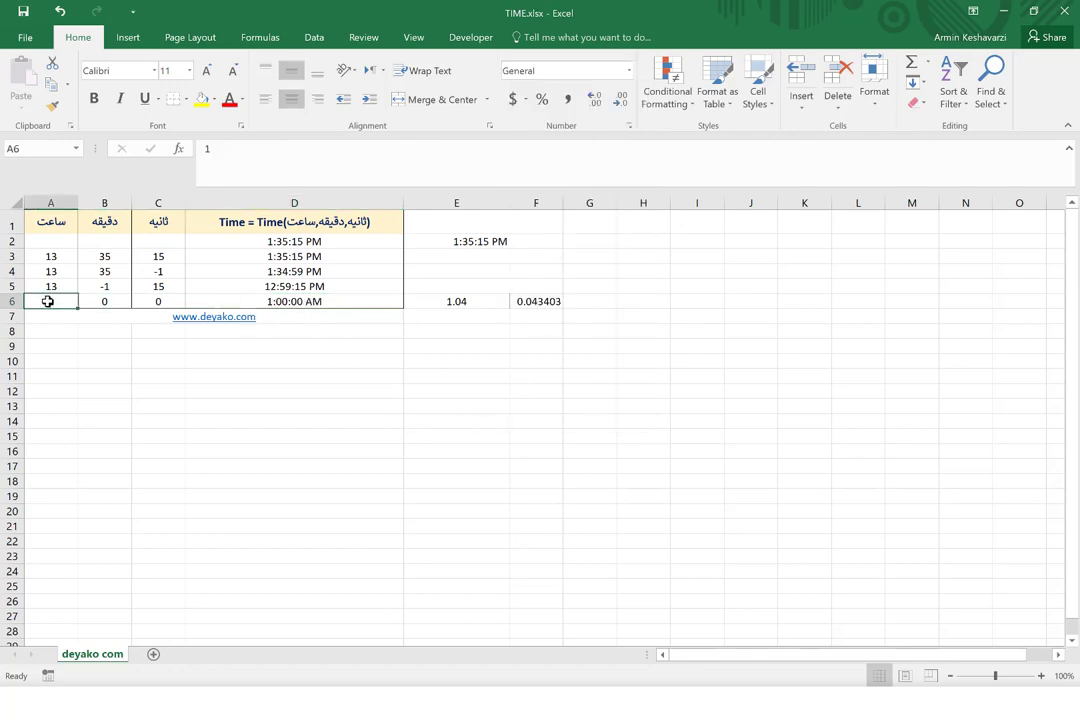
type("0")
key("Return")
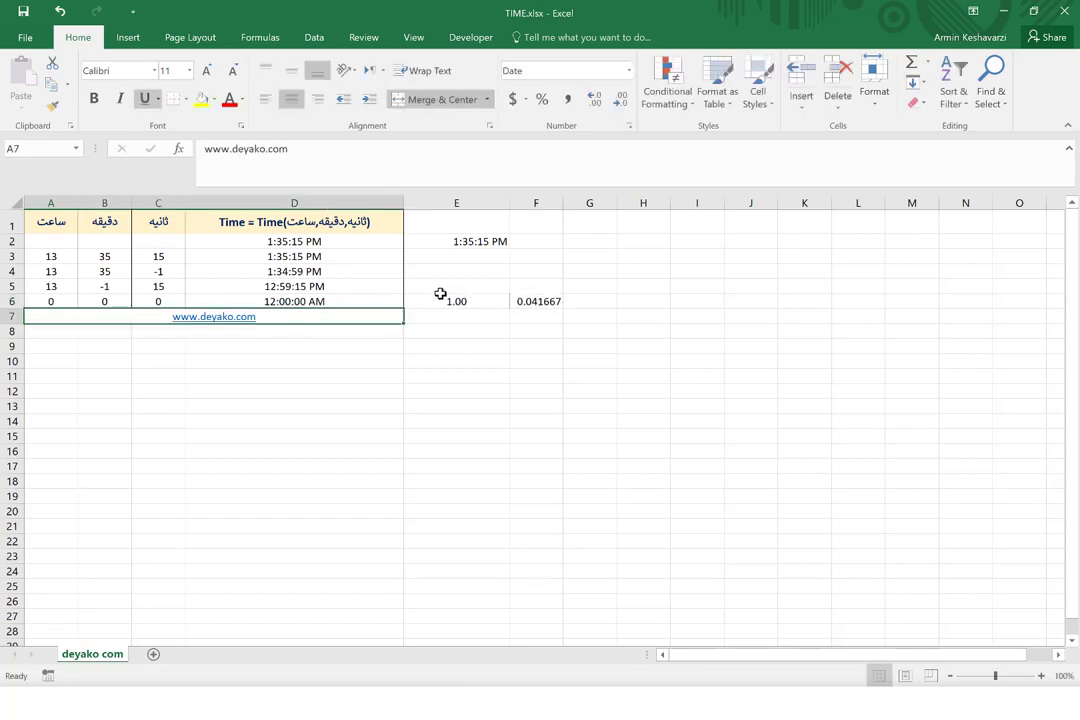
left_click(445, 299)
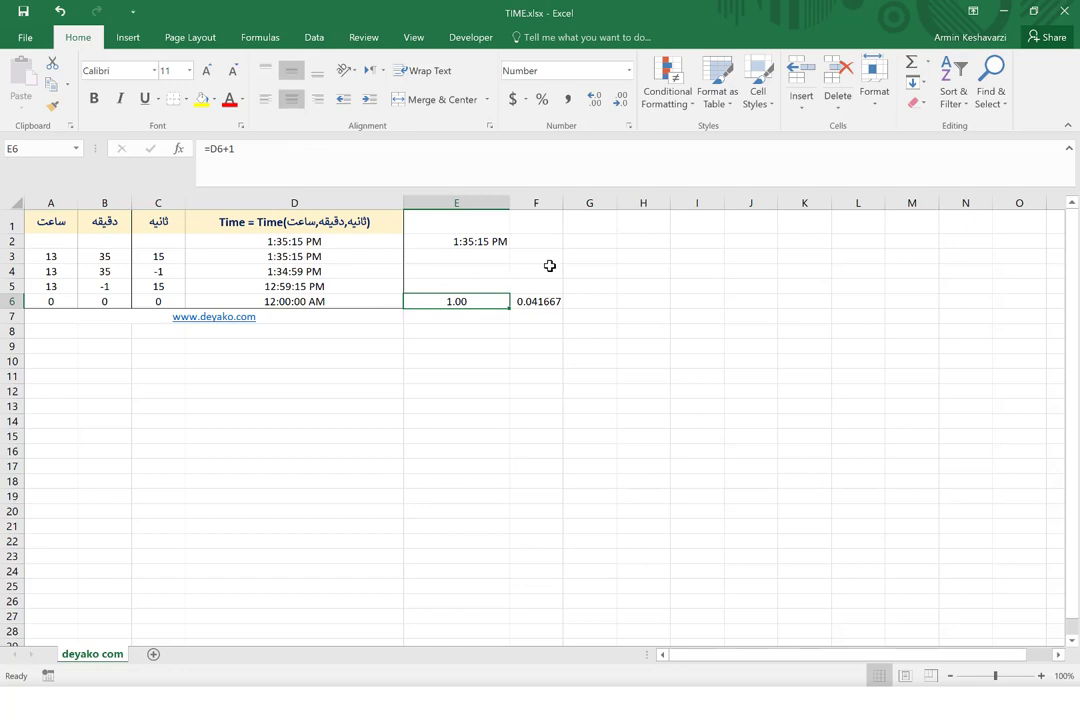
Step: Format E6 as Time, then replace its code with custom [hh]:mm:ss so it reads 24:00:00
left_click(629, 70)
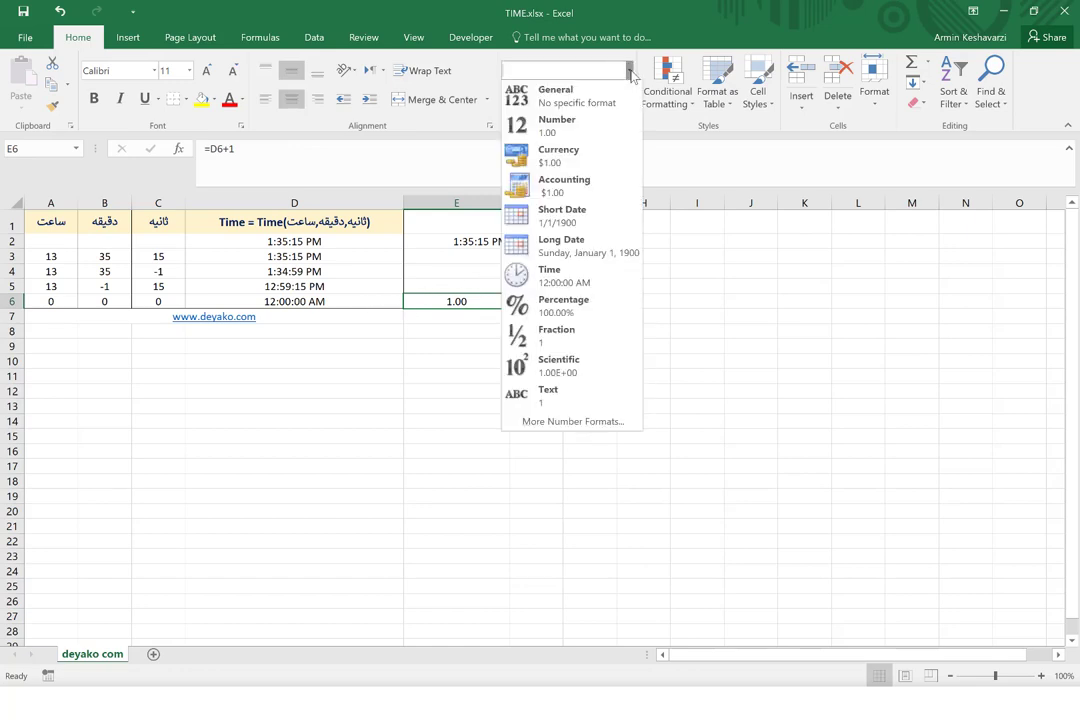
left_click(595, 272)
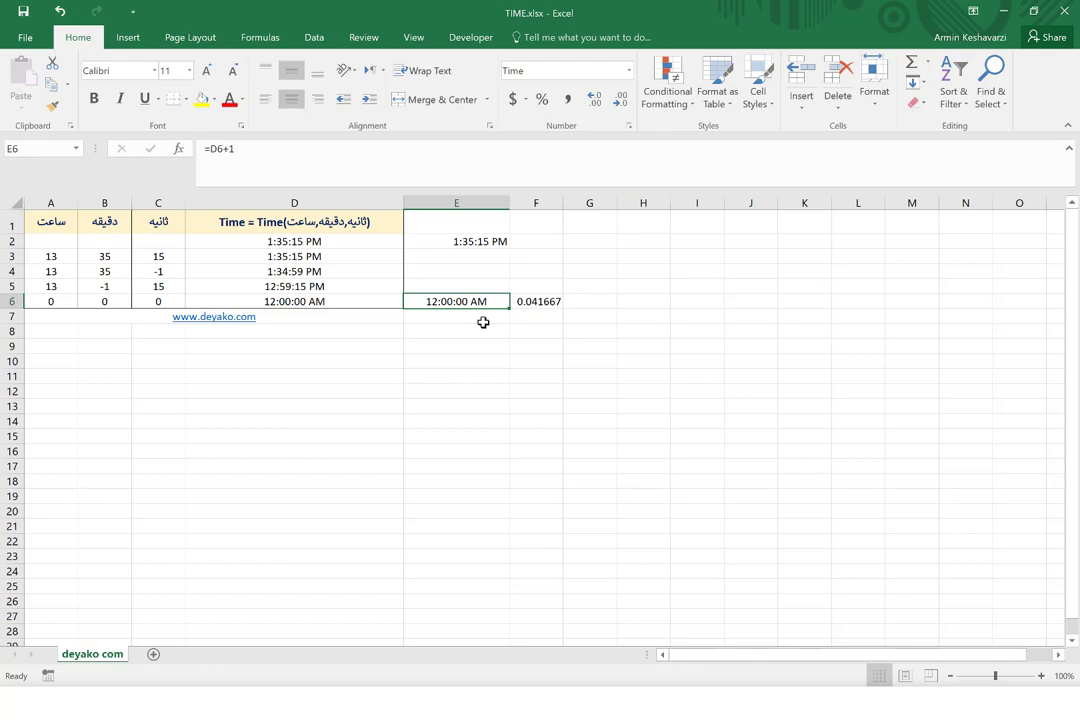
left_click(630, 126)
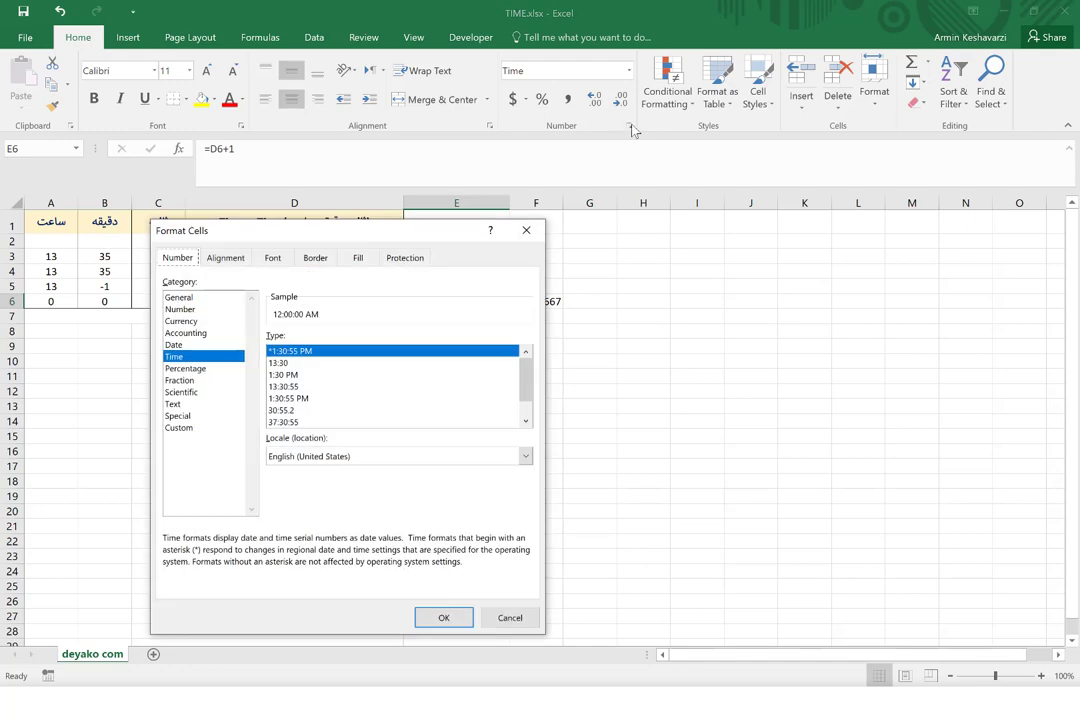
left_click(180, 428)
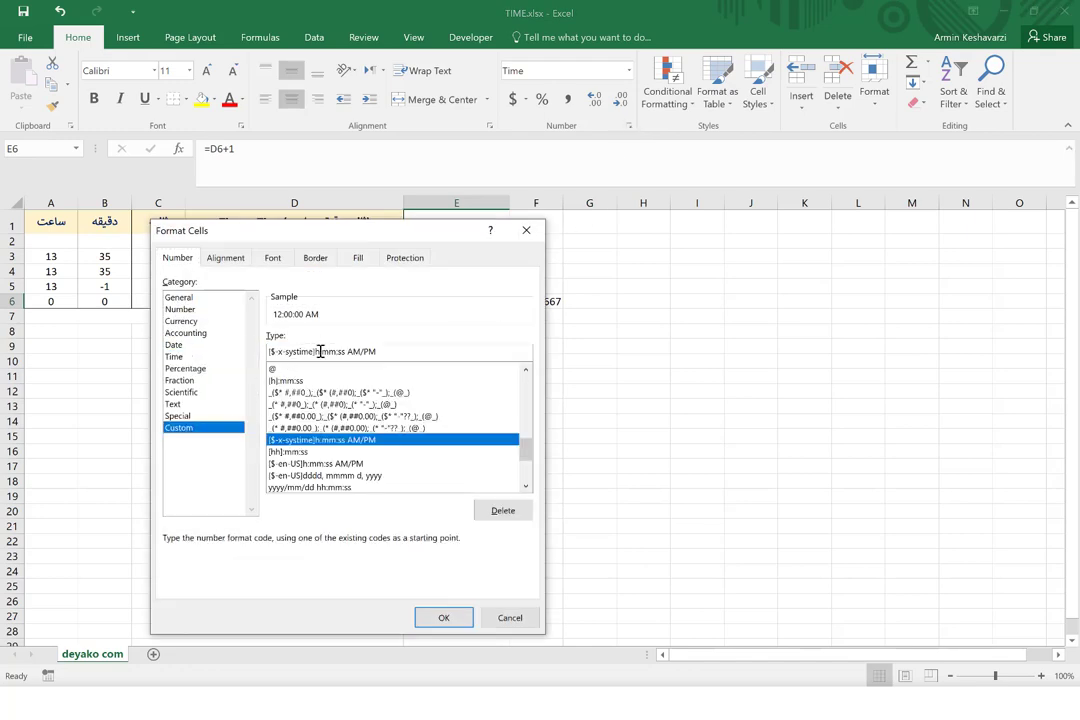
left_click_drag(378, 351, 238, 356)
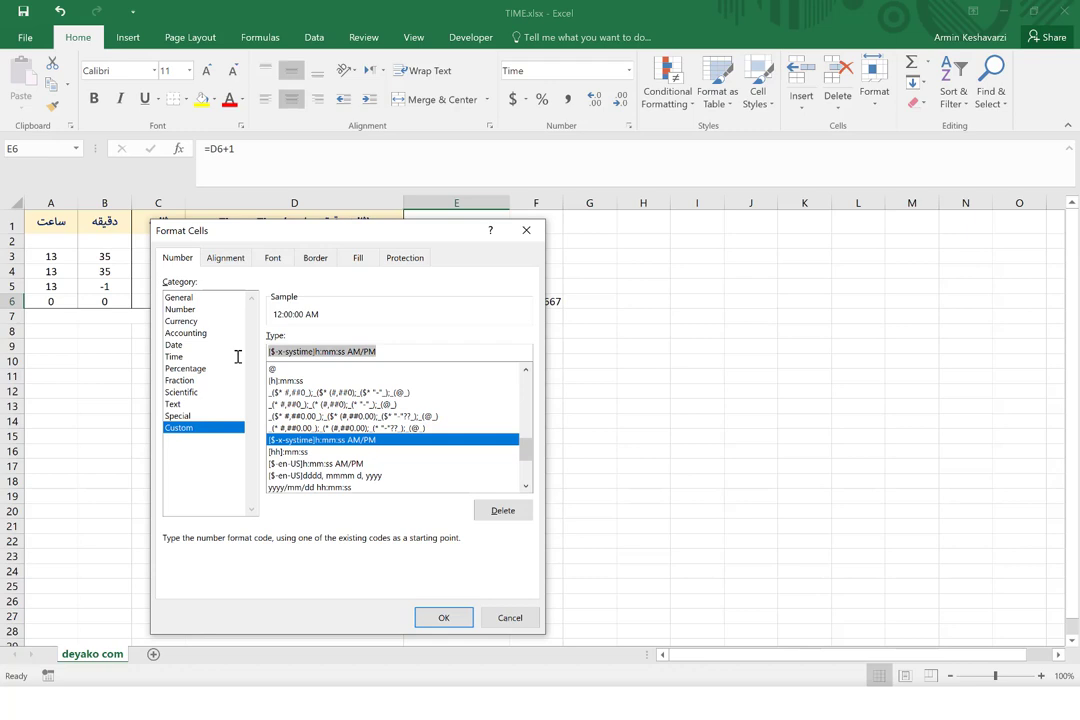
key("BackSpace")
type("[hh")
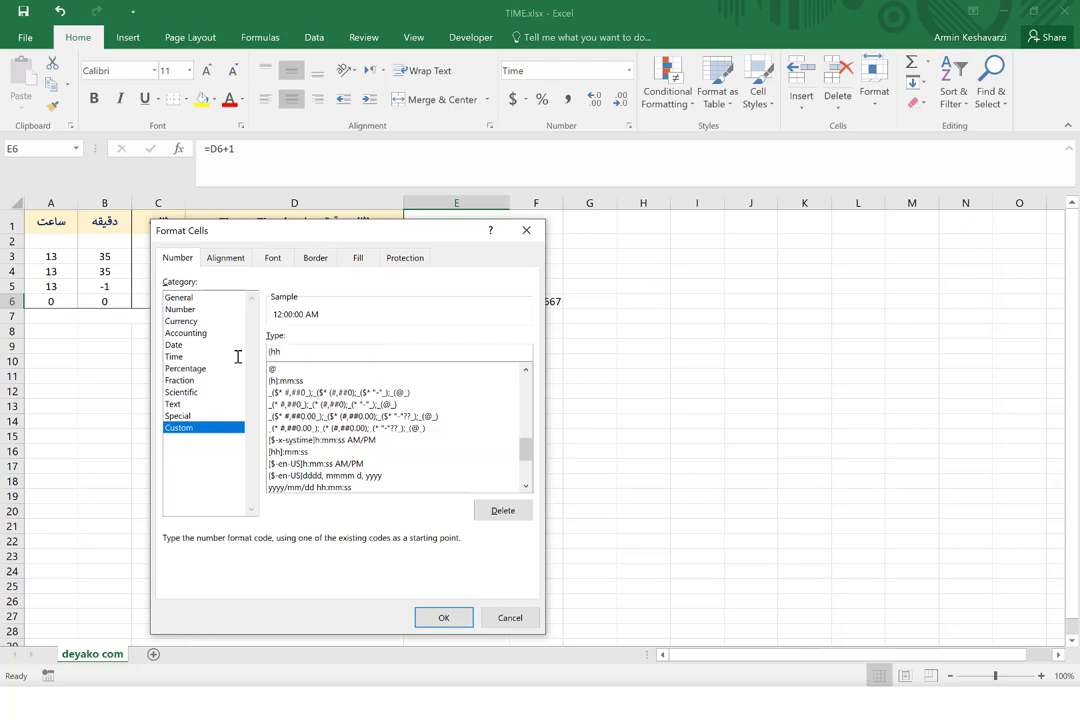
type("]:mm:")
type("ss")
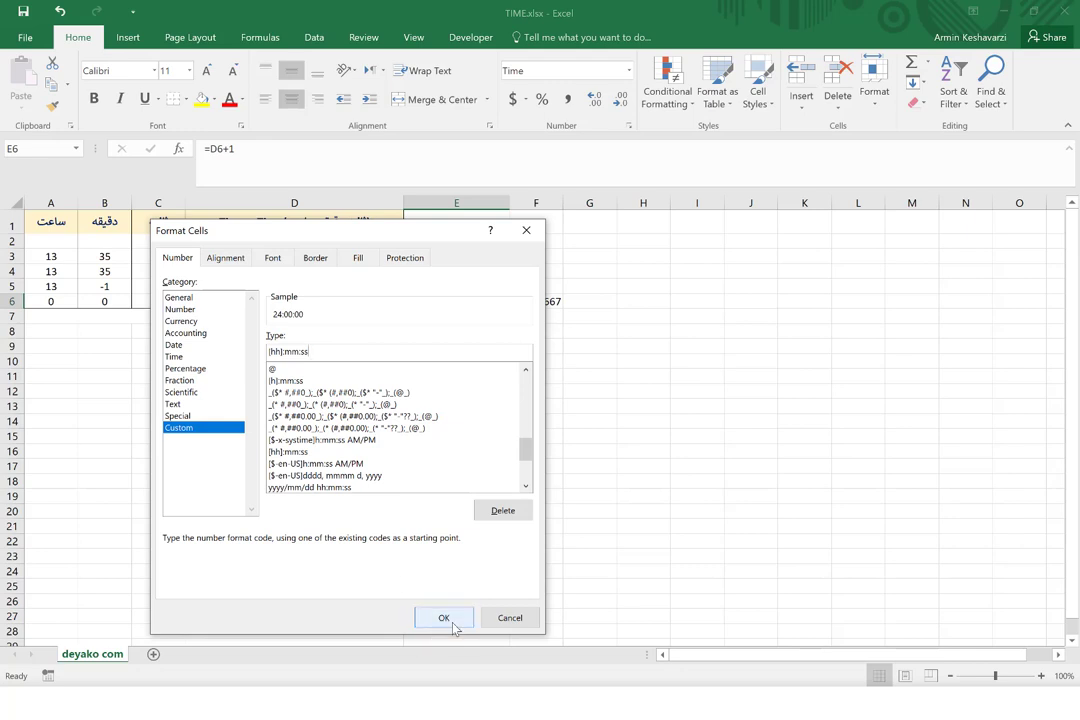
left_click(453, 620)
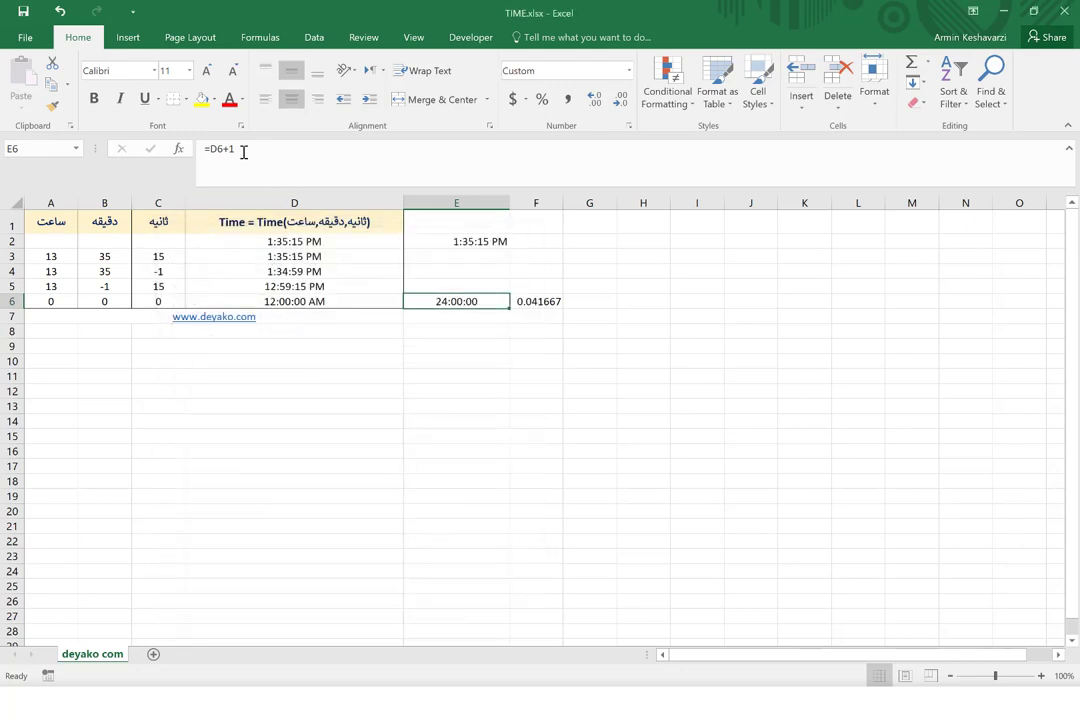
Step: Change E6's formula to =D6+2, showing 48:00:00
left_click(228, 149)
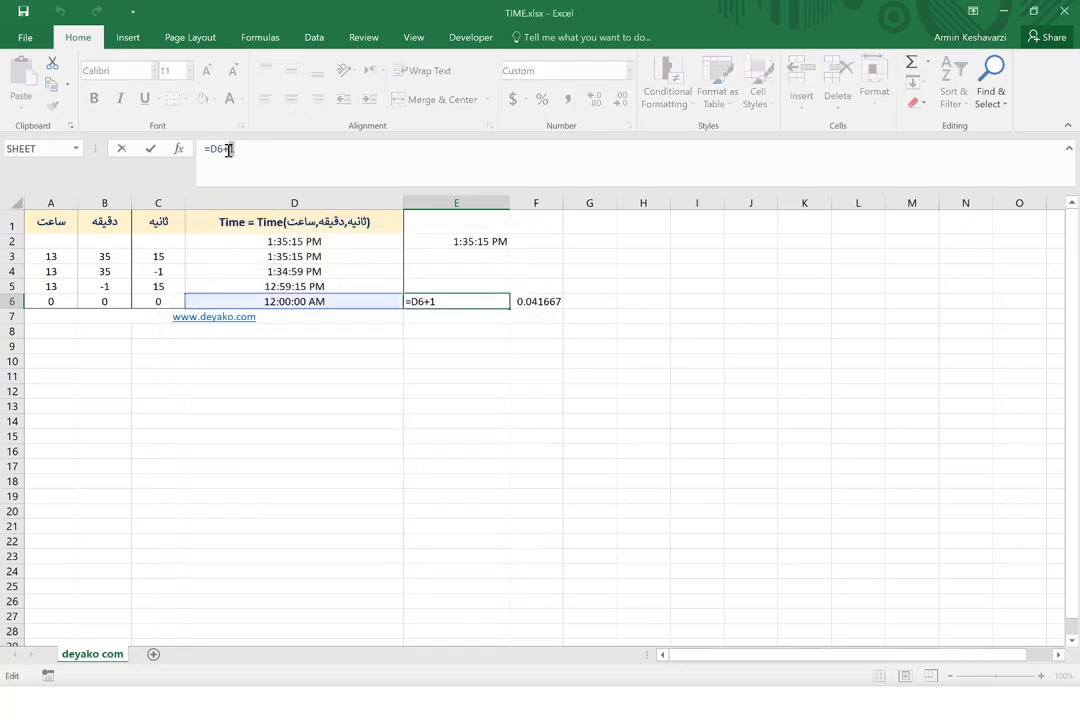
key("BackSpace")
type("2")
key("Return")
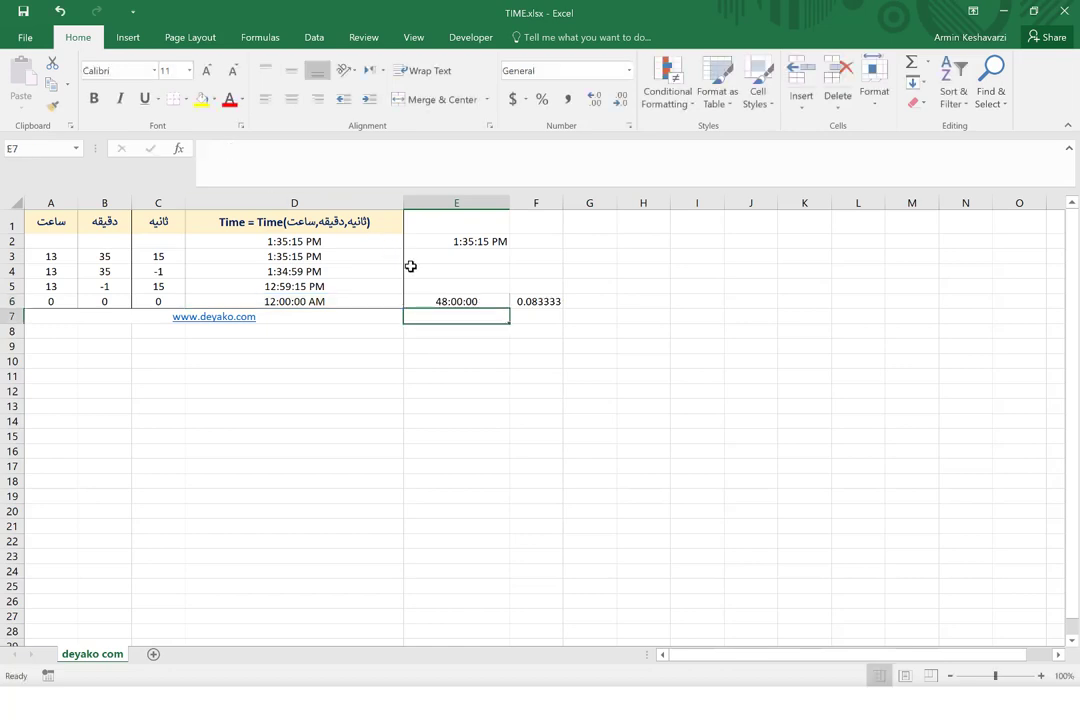
left_click(433, 296)
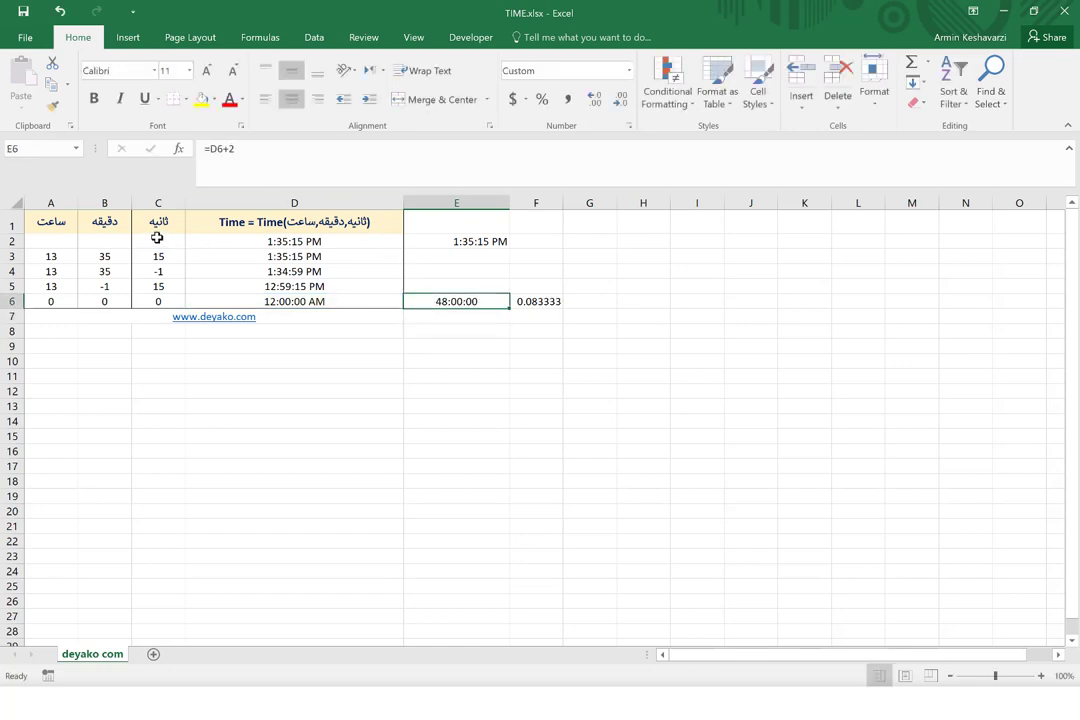
Step: Change E6's formula to =D6+1.041667 so it reads 25:00:00
left_click(241, 149)
key("BackSpace")
type("1.")
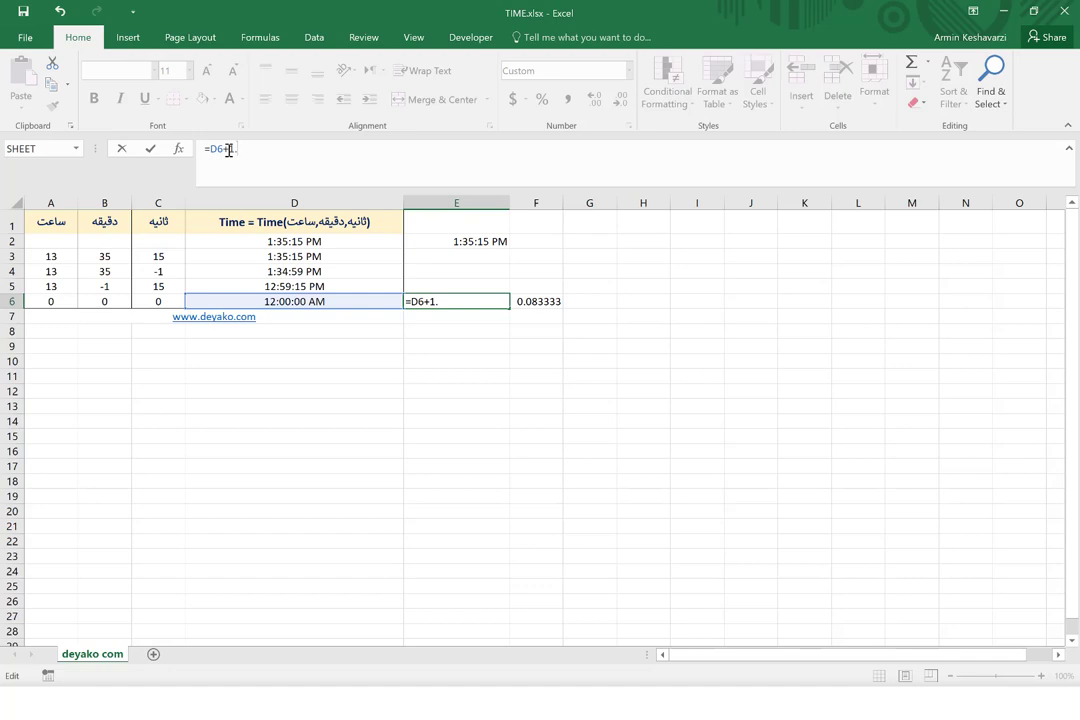
type("0.04")
type("66")
key("BackSpace")
key("BackSpace")
type("1667")
key("Return")
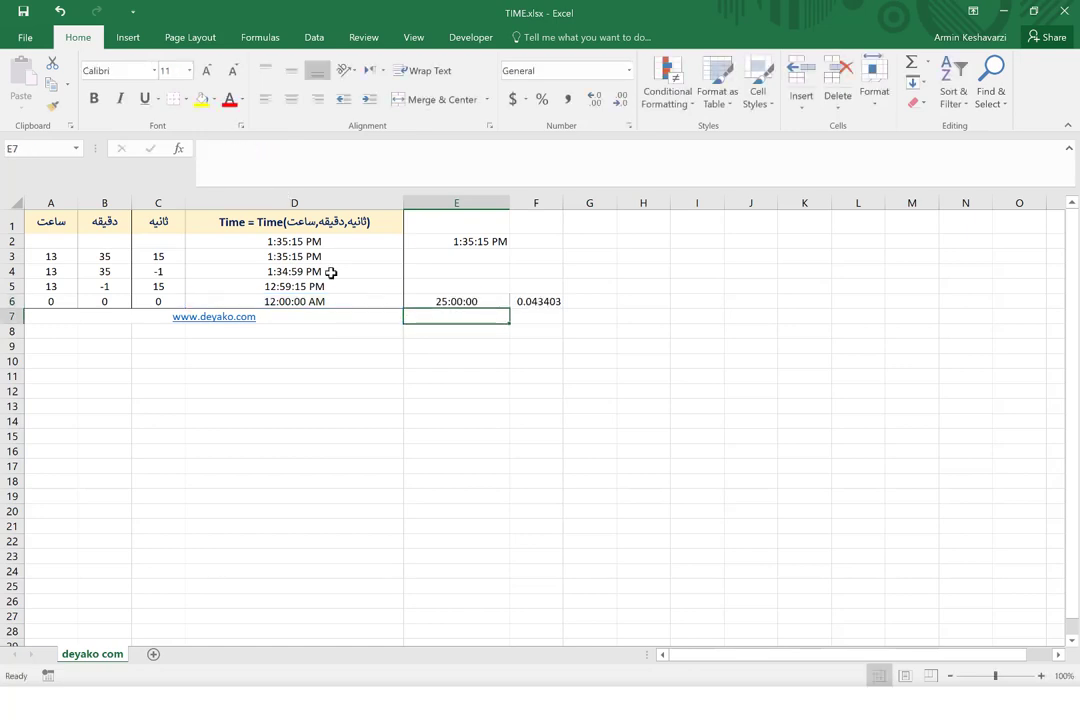
left_click(491, 301)
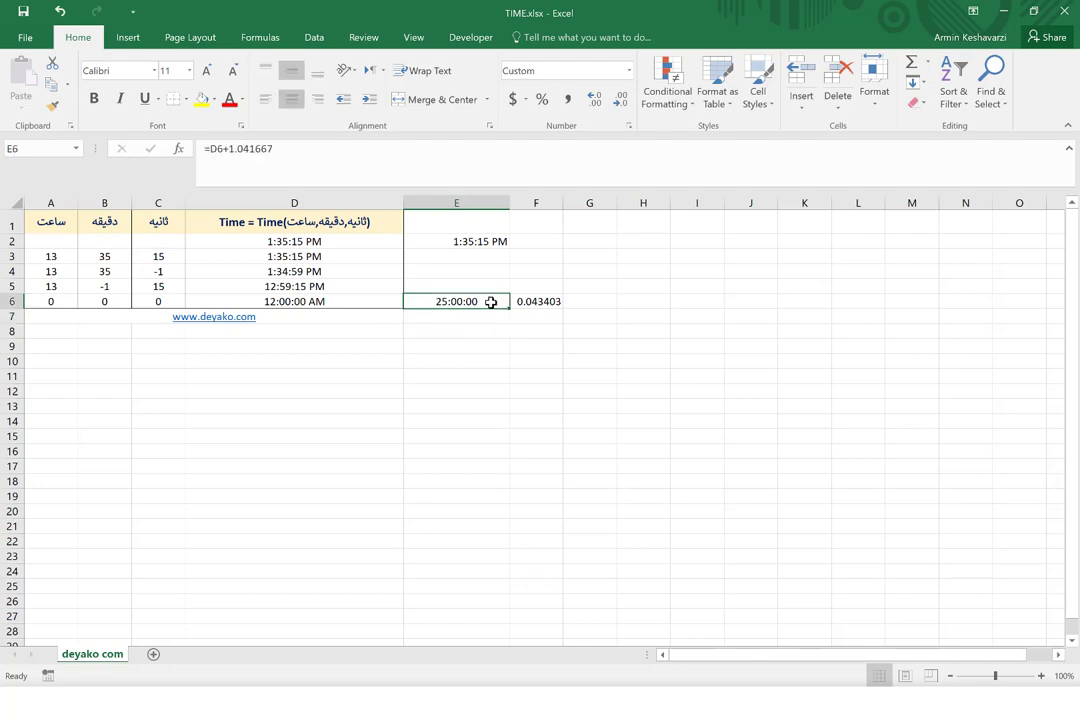
left_click(631, 69)
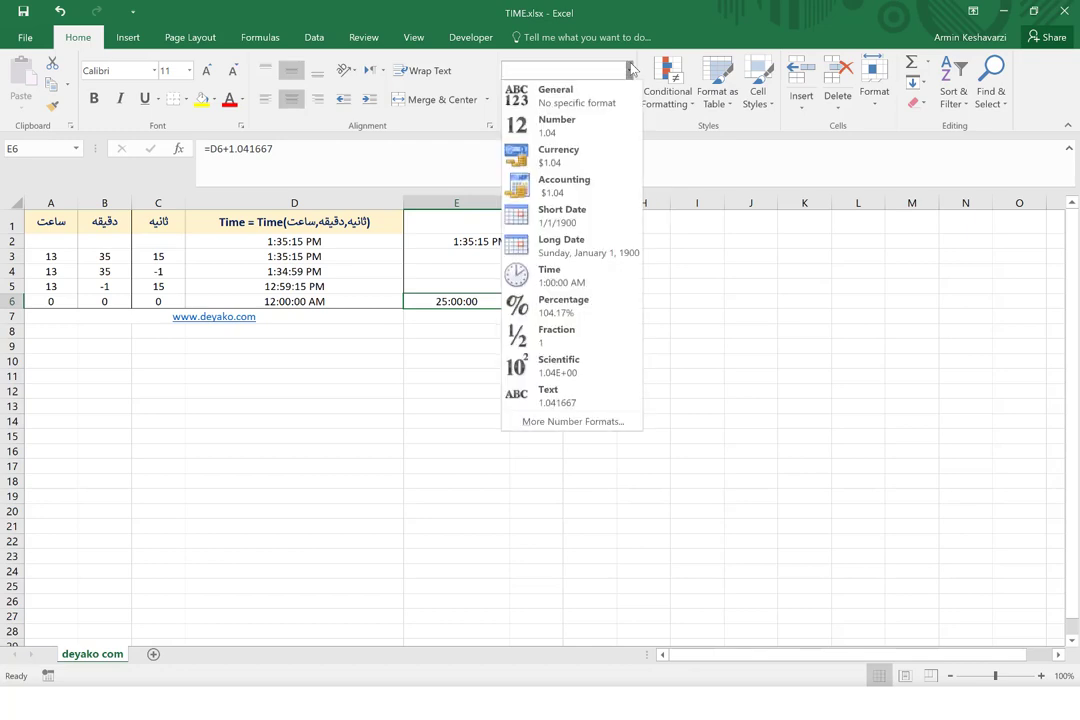
left_click(631, 69)
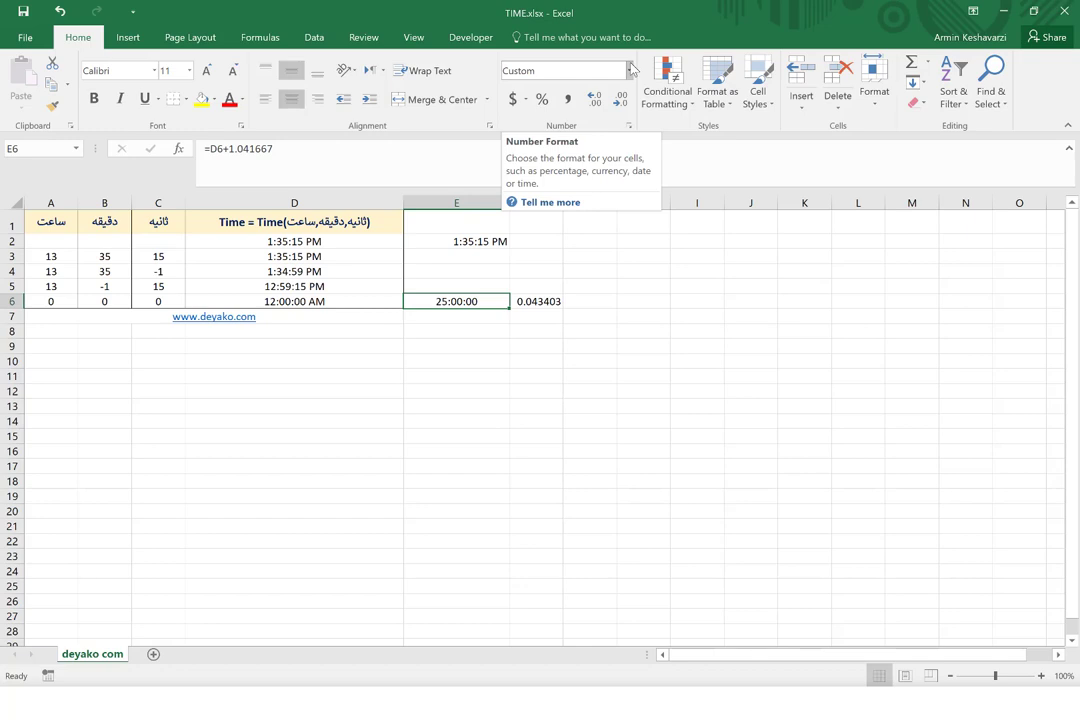
left_click(631, 69)
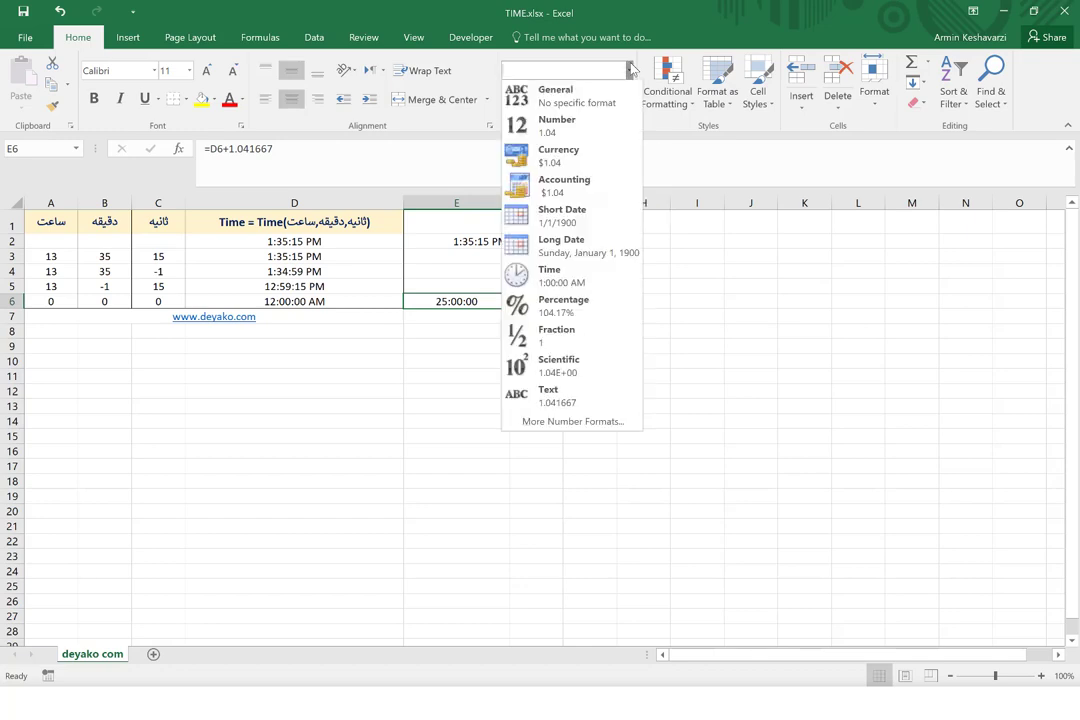
left_click(621, 428)
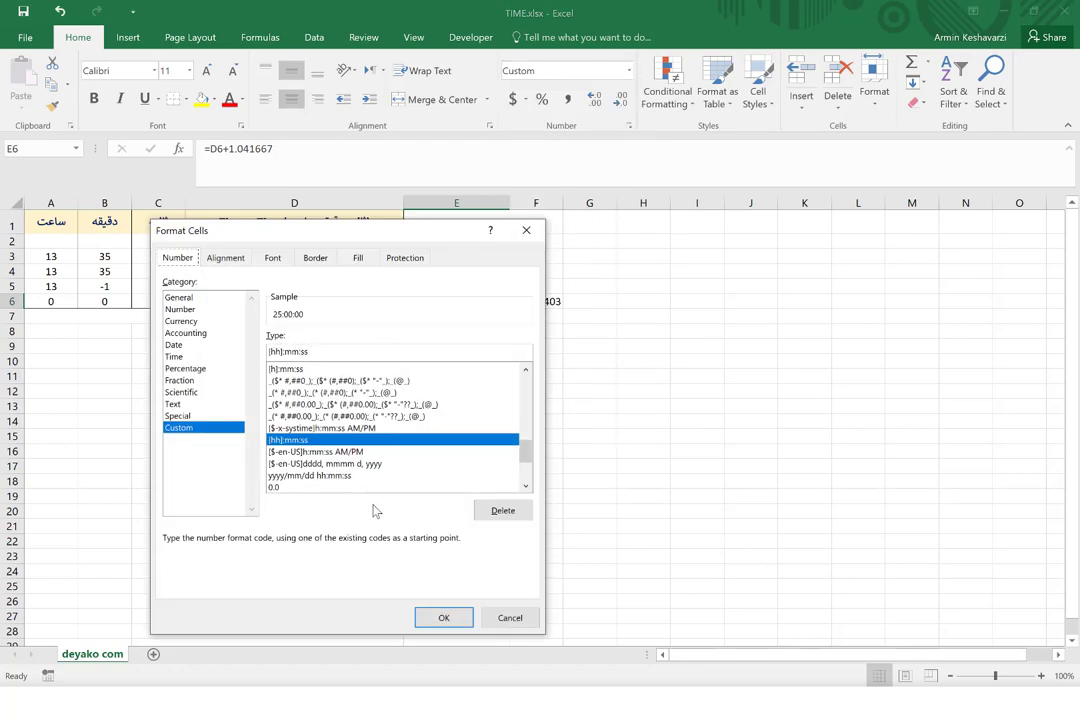
left_click(443, 618)
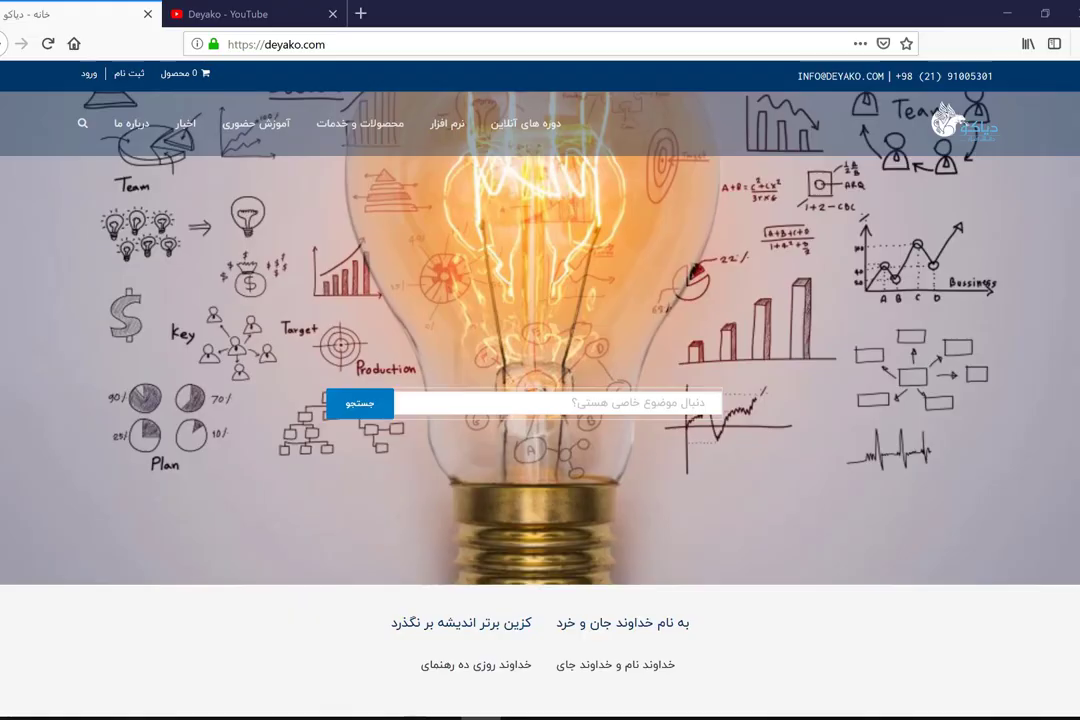
Step: Bring up the 'Deyako - YouTube' channel page in the second Firefox tab
left_click(259, 15)
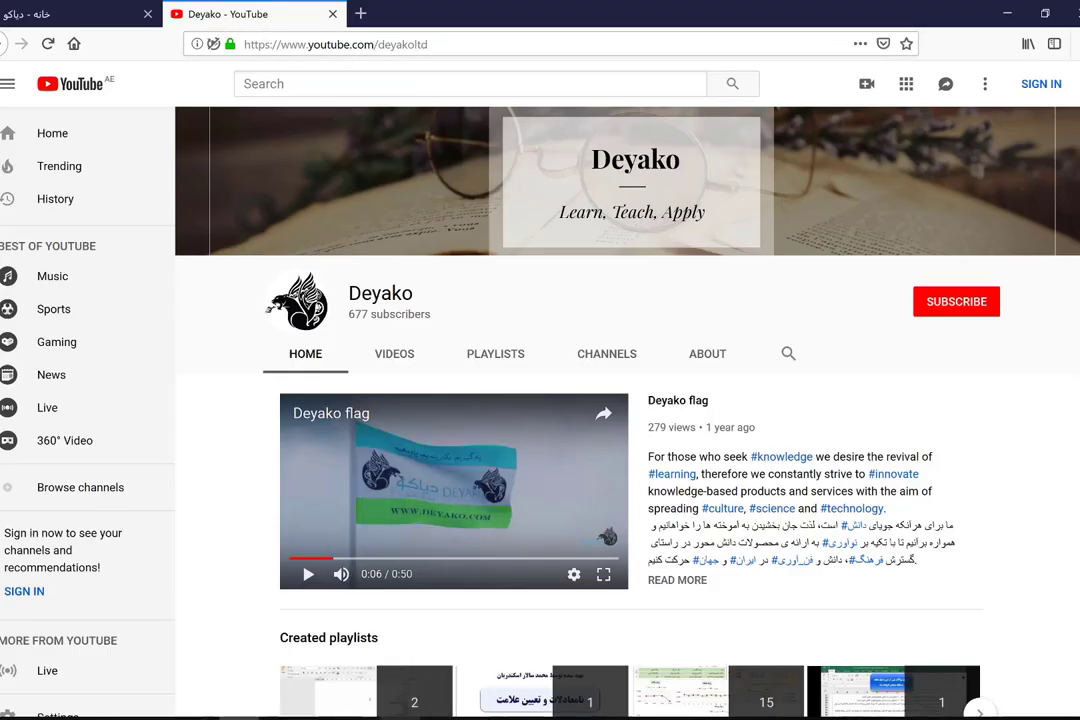